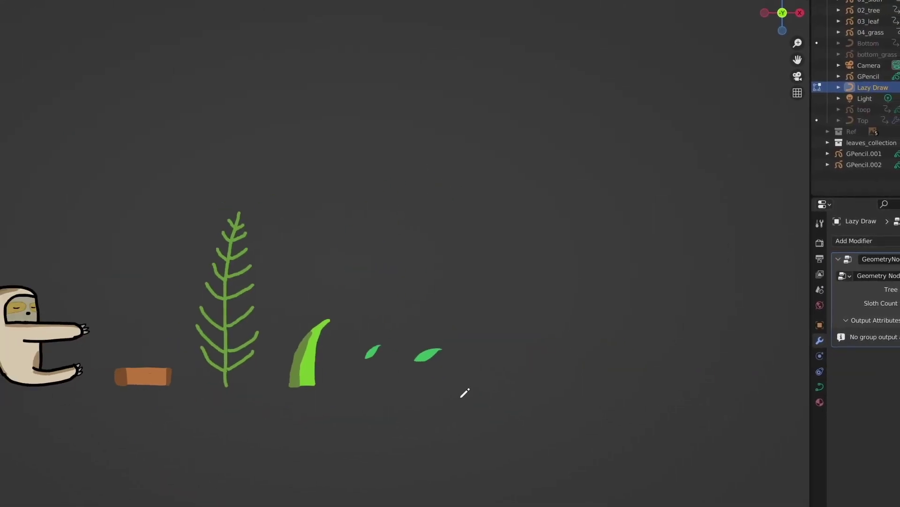
Step: Draw an upright curve to grow a palm tree in front of the assets and raise its Tree value
{"action": "left_click_drag", "start_coordinate": [461, 394], "coordinate": [462, 117]}
{"action": "left_click_drag", "start_coordinate": [877, 289], "coordinate": [897, 288]}
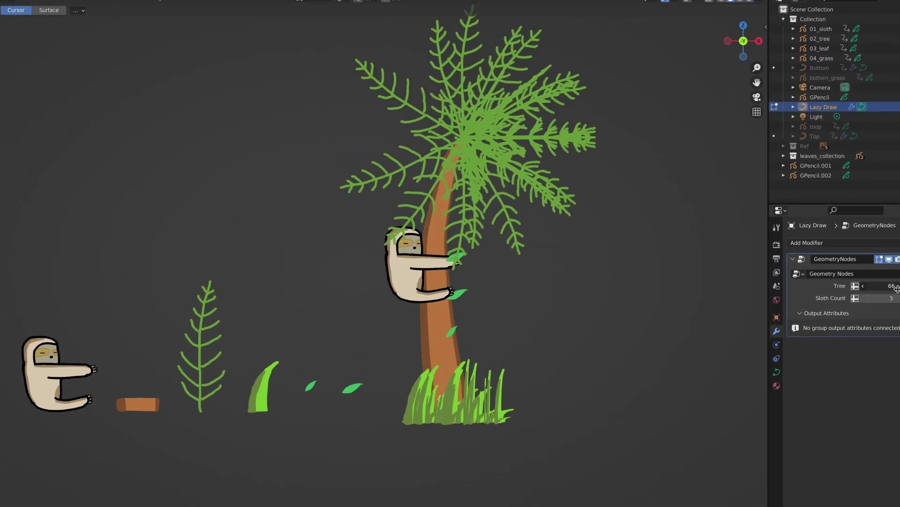
Step: Draw a long arched palm-tree curve and increase the Sloth Count on the Geometry Nodes modifier
{"action": "mouse_move", "coordinate": [222, 432]}
{"action": "left_mouse_down"}
{"action": "mouse_move", "coordinate": [513, 145]}
{"action": "mouse_move", "coordinate": [699, 201]}
{"action": "left_mouse_up"}
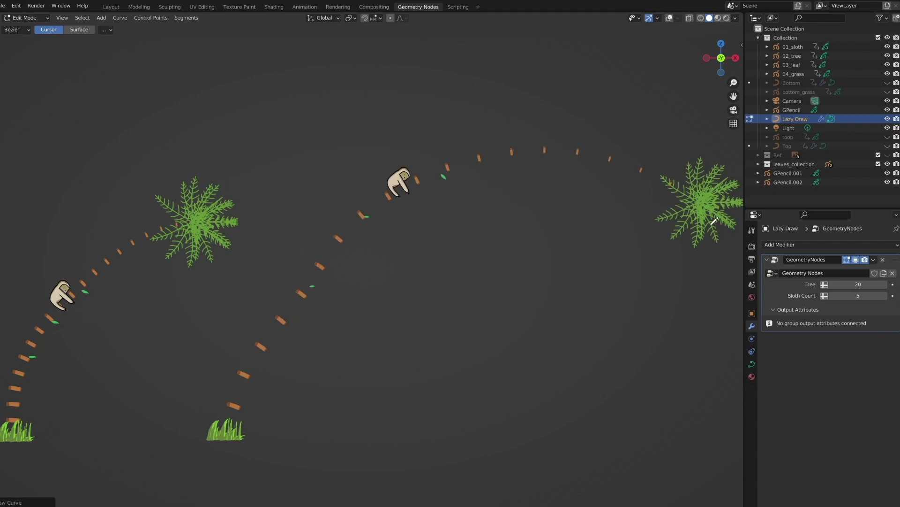
{"action": "left_click", "coordinate": [885, 295]}
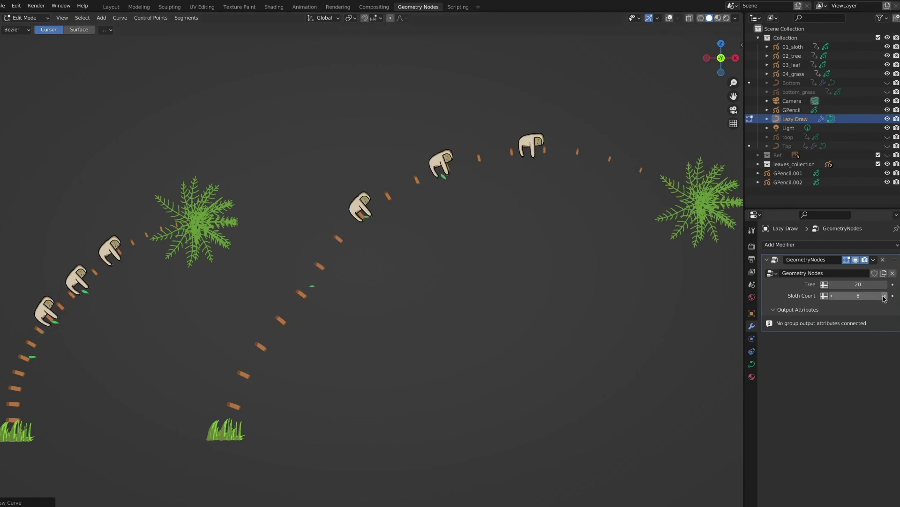
{"action": "left_click", "coordinate": [884, 296]}
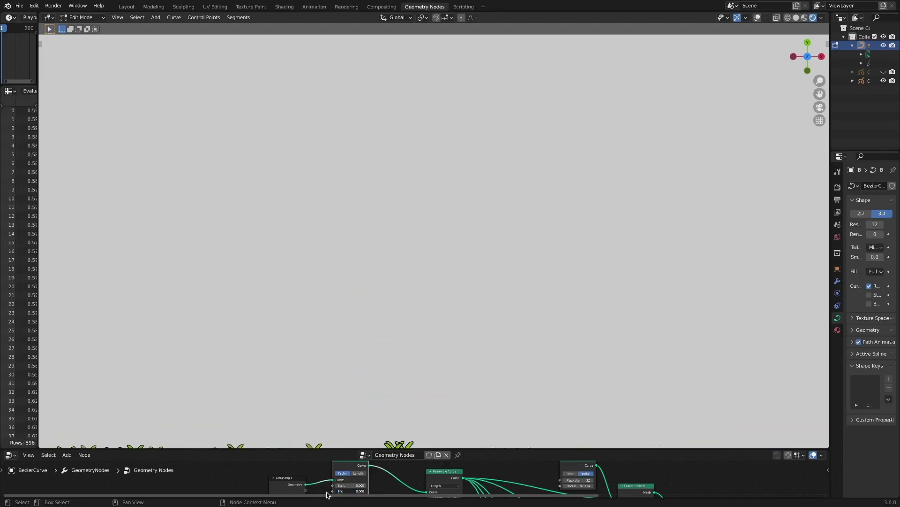
Step: Delete the existing vine vertices and draw three new curves, a tall central vine flanked by two shorter ones
{"action": "key", "text": "x"}
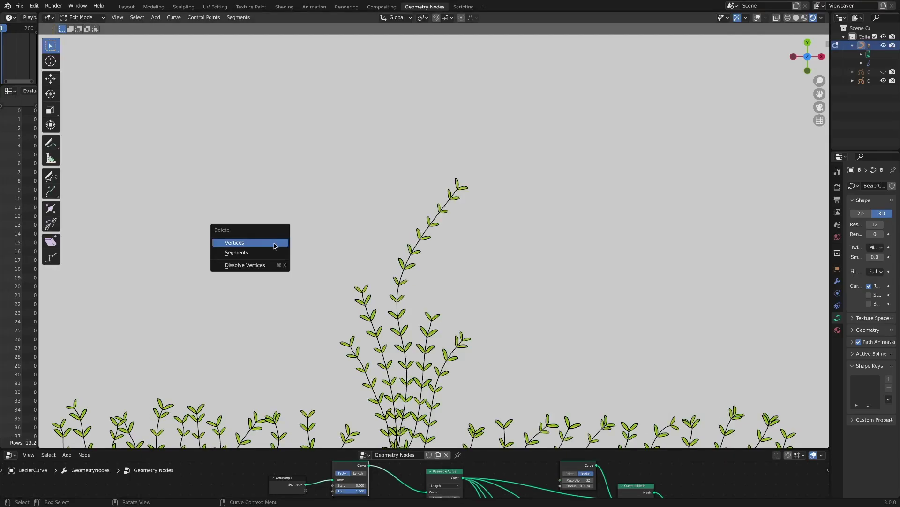
{"action": "left_click", "coordinate": [274, 245]}
{"action": "left_click", "coordinate": [50, 176]}
{"action": "left_click_drag", "start_coordinate": [413, 431], "coordinate": [434, 192]}
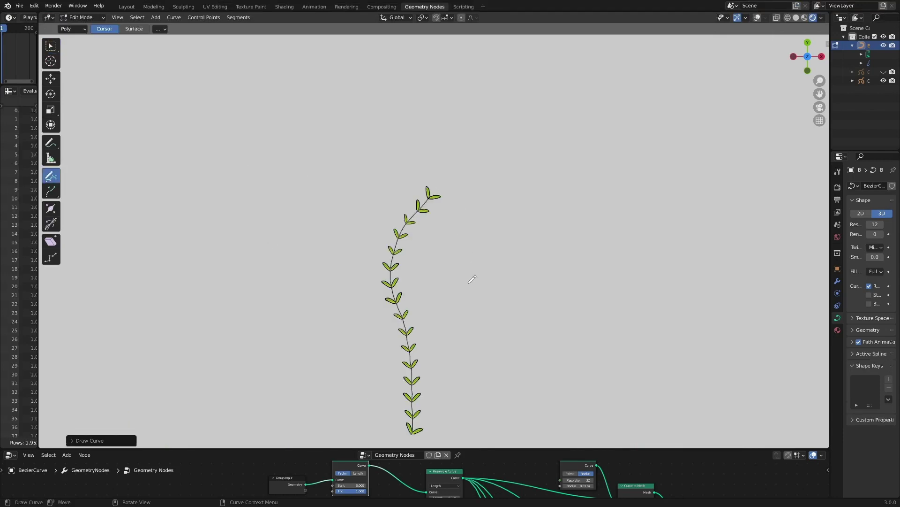
{"action": "left_click_drag", "start_coordinate": [365, 429], "coordinate": [343, 324]}
{"action": "left_click_drag", "start_coordinate": [509, 333], "coordinate": [508, 321]}
Step: Drive the End value of the Trim Curve node with #frame/90 and play the growth animation
{"action": "left_click_drag", "start_coordinate": [359, 493], "coordinate": [326, 487]}
{"action": "type", "text": "#frame/90"}
{"action": "key", "text": "Return"}
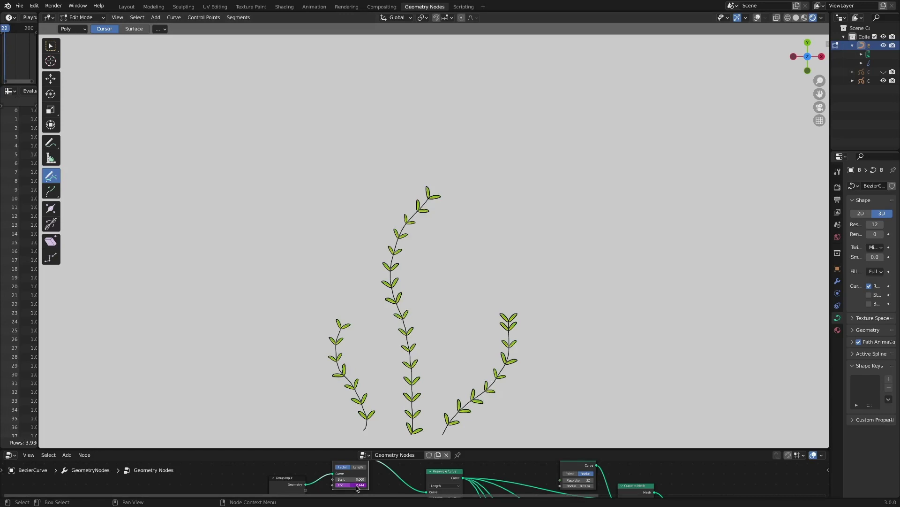
{"action": "left_click", "coordinate": [2, 29]}
{"action": "key", "text": "space"}
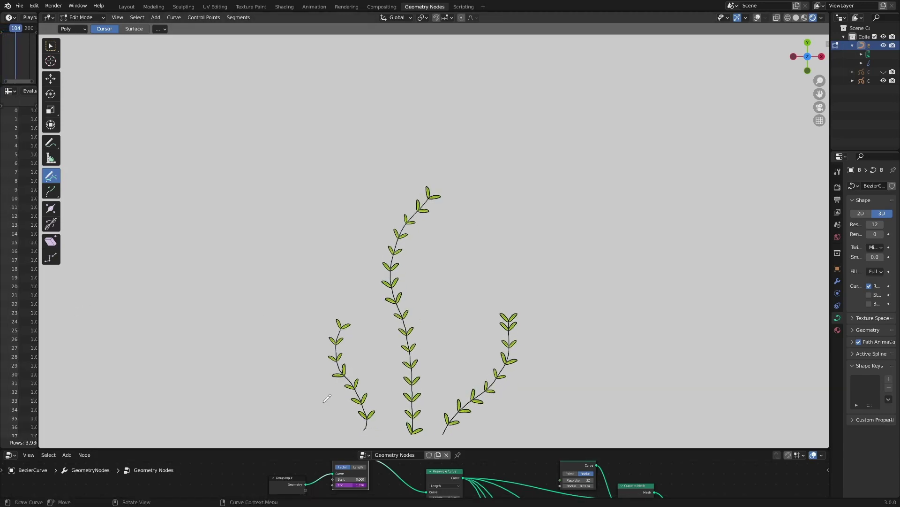
Step: Draw a row of short vine curves on both sides of the existing vines and several taller ones in the centre
{"action": "left_click_drag", "start_coordinate": [293, 333], "coordinate": [292, 322]}
{"action": "left_click_drag", "start_coordinate": [254, 423], "coordinate": [251, 355]}
{"action": "mouse_move", "coordinate": [211, 419]}
{"action": "left_mouse_down"}
{"action": "mouse_move", "coordinate": [196, 352]}
{"action": "mouse_move", "coordinate": [206, 328]}
{"action": "left_mouse_up"}
{"action": "left_click_drag", "start_coordinate": [539, 431], "coordinate": [558, 362]}
{"action": "left_click_drag", "start_coordinate": [574, 434], "coordinate": [580, 377]}
{"action": "left_click_drag", "start_coordinate": [621, 432], "coordinate": [633, 367]}
{"action": "left_click_drag", "start_coordinate": [674, 432], "coordinate": [732, 333]}
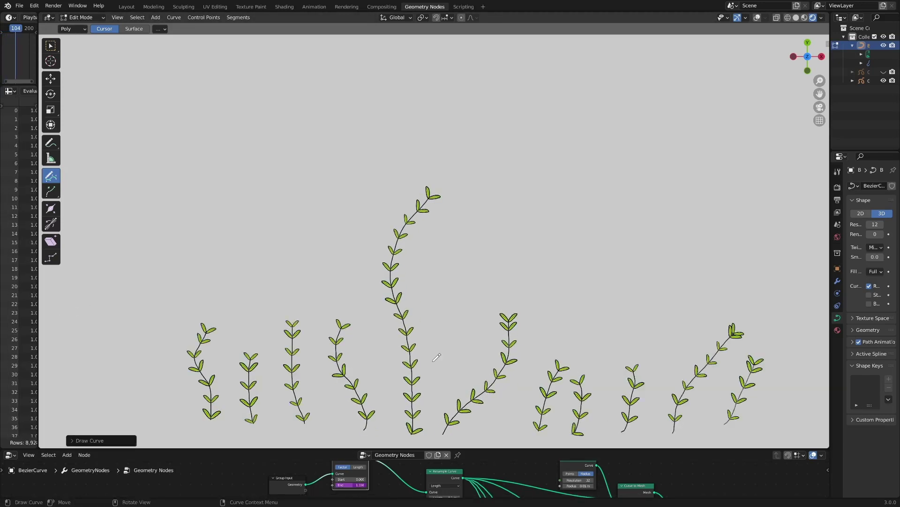
{"action": "left_click_drag", "start_coordinate": [418, 378], "coordinate": [431, 245]}
{"action": "left_click_drag", "start_coordinate": [405, 428], "coordinate": [360, 218]}
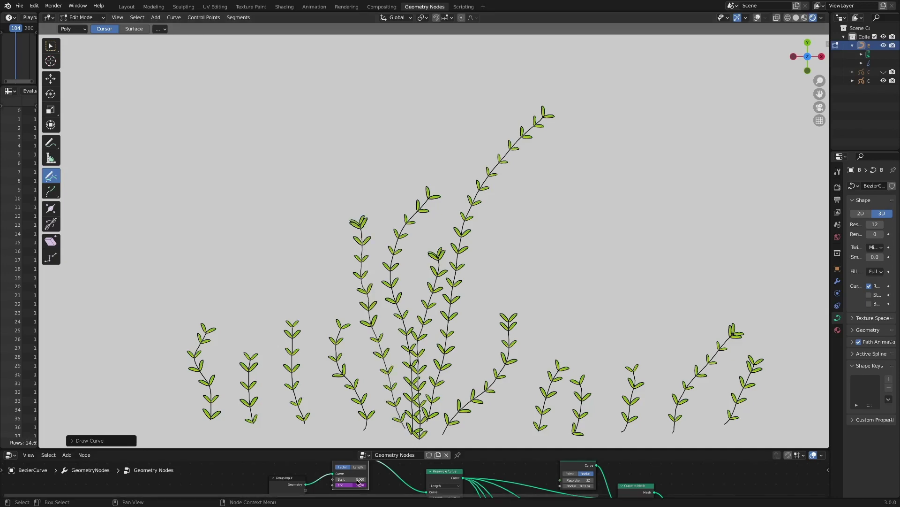
Step: Adjust the Scale of the Checker Texture node that controls the leaves along the vines
{"action": "left_click_drag", "start_coordinate": [331, 463], "coordinate": [575, 477]}
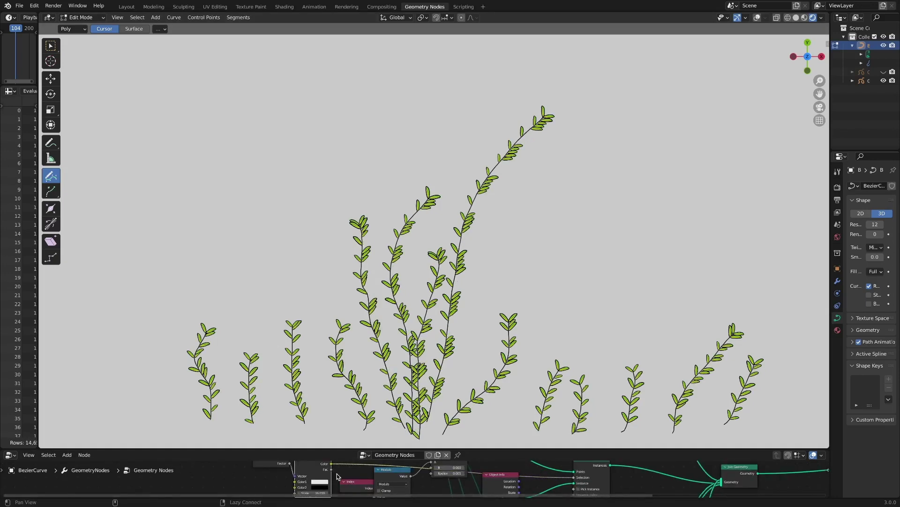
{"action": "middle_click_drag", "start_coordinate": [333, 481], "coordinate": [336, 474]}
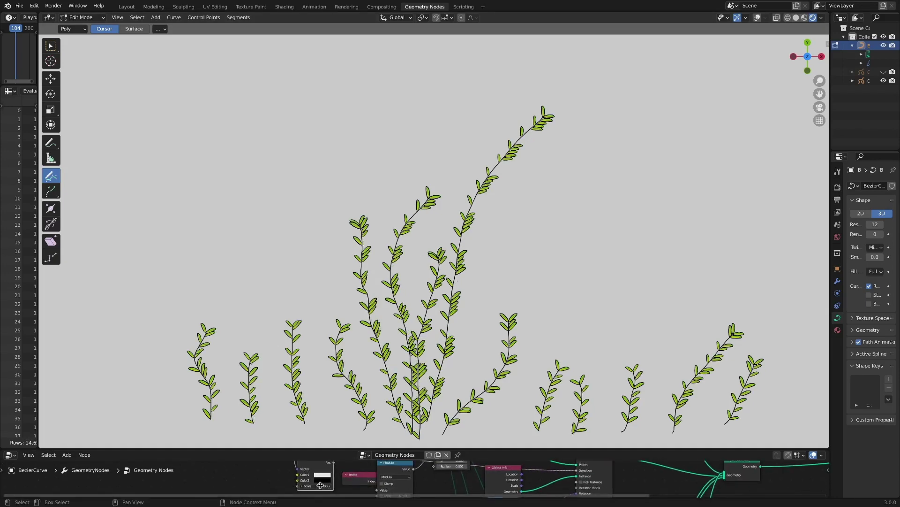
{"action": "left_click_drag", "start_coordinate": [321, 486], "coordinate": [466, 486]}
{"action": "key", "text": "g"}
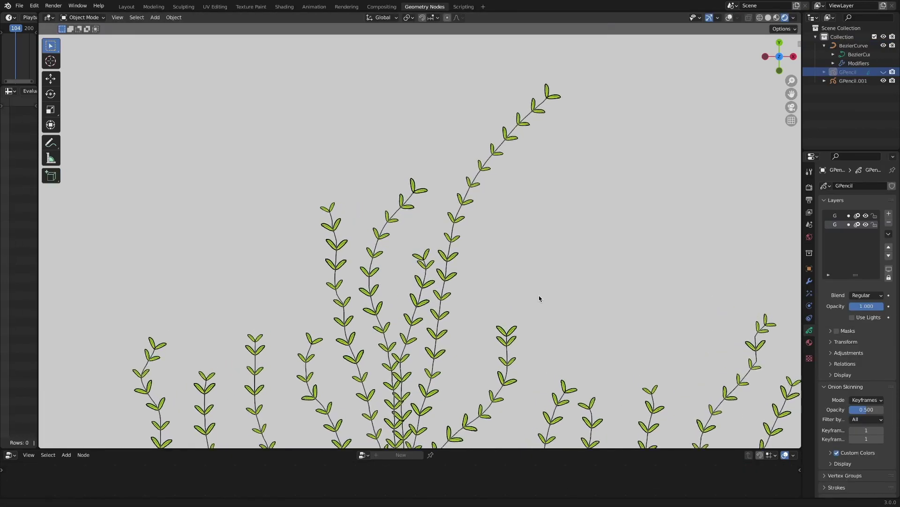
Step: Toggle the visibility of the leaf drawing's lower grease pencil layer and inspect the leaf up close
{"action": "middle_click_drag", "start_coordinate": [539, 295], "coordinate": [528, 245], "text": "ctrl"}
{"action": "left_click", "coordinate": [866, 225]}
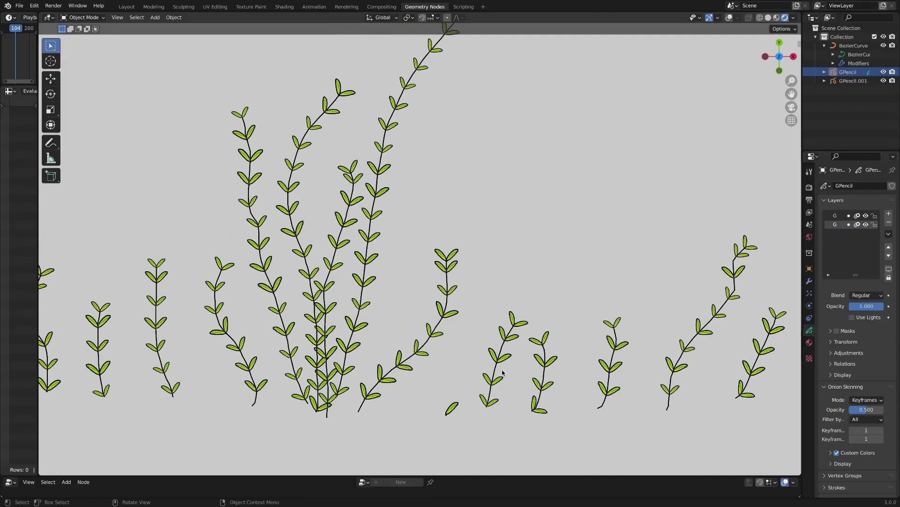
{"action": "scroll", "coordinate": [516, 254], "scroll_direction": "up", "scroll_amount": 5}
{"action": "scroll", "coordinate": [515, 260], "scroll_direction": "up", "scroll_amount": 2}
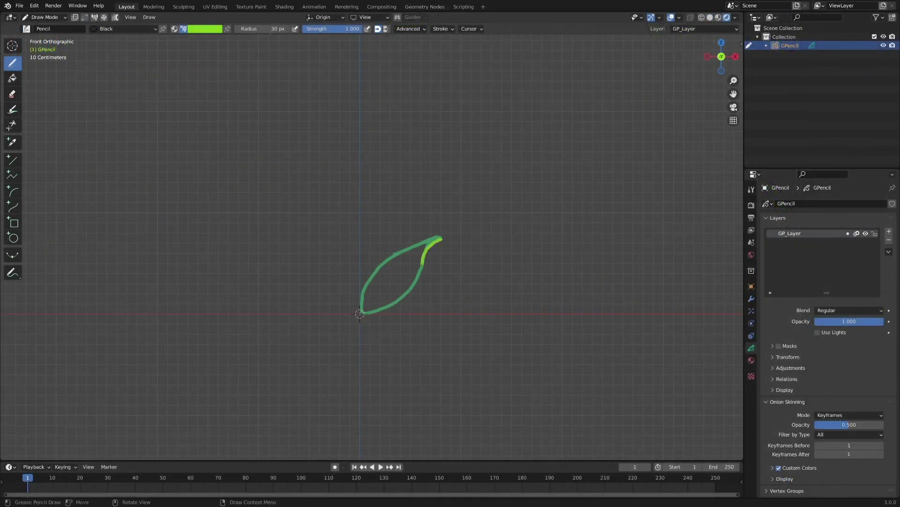
Step: Trace the leaf outline in light green with the Pencil and draw the central vein in a muted green
{"action": "left_click_drag", "start_coordinate": [422, 265], "coordinate": [403, 251]}
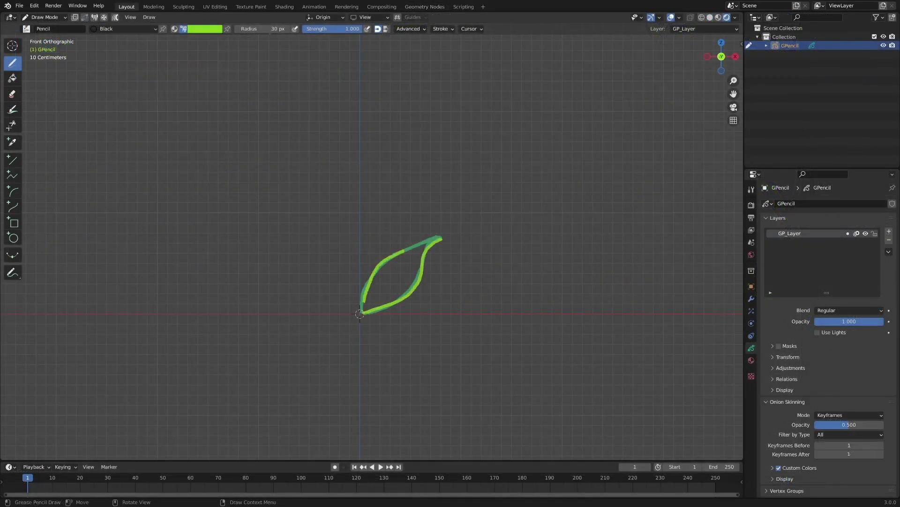
{"action": "left_click", "coordinate": [204, 29]}
{"action": "left_click", "coordinate": [215, 211]}
{"action": "left_click", "coordinate": [204, 29]}
{"action": "mouse_move", "coordinate": [364, 309]}
{"action": "left_mouse_down"}
{"action": "mouse_move", "coordinate": [430, 244]}
{"action": "mouse_move", "coordinate": [394, 298]}
{"action": "left_mouse_up"}
Step: Pick a darker green and draw the side veins on both halves of the leaf
{"action": "left_click", "coordinate": [235, 206]}
{"action": "mouse_move", "coordinate": [387, 290]}
{"action": "left_mouse_down"}
{"action": "mouse_move", "coordinate": [409, 287]}
{"action": "mouse_move", "coordinate": [371, 281]}
{"action": "left_mouse_up"}
{"action": "left_click_drag", "start_coordinate": [386, 287], "coordinate": [384, 264]}
{"action": "left_click_drag", "start_coordinate": [398, 274], "coordinate": [397, 256]}
{"action": "scroll", "coordinate": [394, 277], "scroll_direction": "up", "scroll_amount": 4}
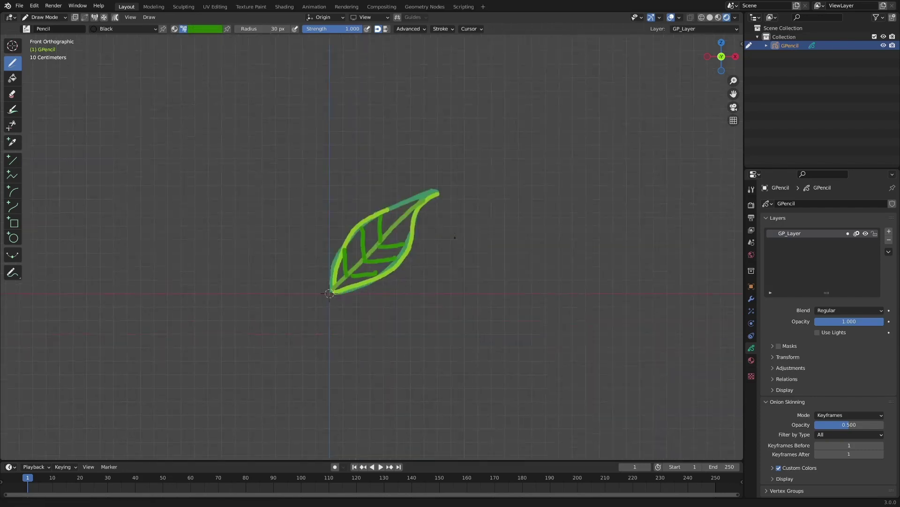
Step: Add a second grease pencil layer and paint the leaf's segments between the veins in varied green and yellow tones
{"action": "left_click", "coordinate": [889, 231]}
{"action": "left_click", "coordinate": [204, 29]}
{"action": "left_click", "coordinate": [197, 211]}
{"action": "mouse_move", "coordinate": [324, 302]}
{"action": "left_mouse_down"}
{"action": "mouse_move", "coordinate": [366, 288]}
{"action": "mouse_move", "coordinate": [331, 260]}
{"action": "left_mouse_up"}
{"action": "left_click", "coordinate": [205, 29]}
{"action": "left_click", "coordinate": [225, 207]}
{"action": "left_click", "coordinate": [205, 29]}
{"action": "left_click", "coordinate": [222, 211]}
{"action": "left_click_drag", "start_coordinate": [341, 272], "coordinate": [352, 251]}
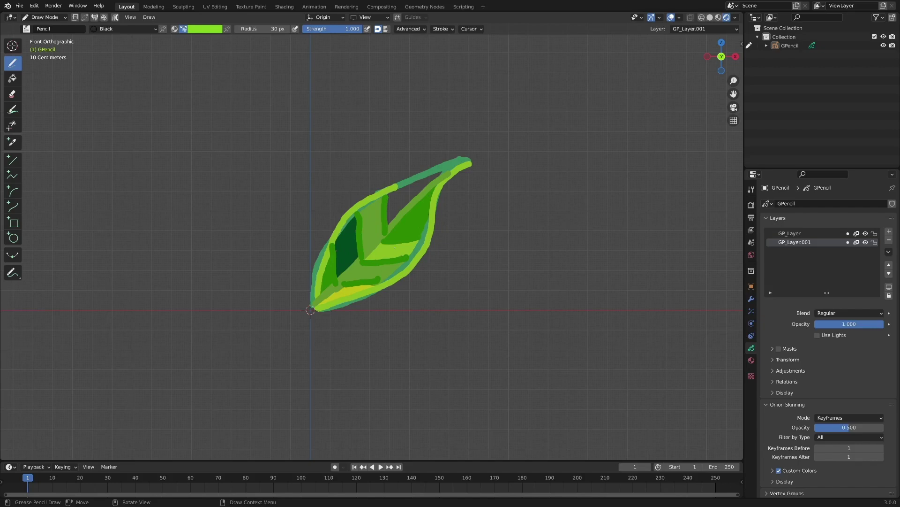
{"action": "left_click", "coordinate": [205, 28]}
{"action": "left_click", "coordinate": [218, 207]}
{"action": "left_click_drag", "start_coordinate": [391, 218], "coordinate": [422, 186]}
Step: Add a Tint modifier to the leaf drawing and set its tint colour to bright green
{"action": "left_click", "coordinate": [751, 298]}
{"action": "left_click", "coordinate": [788, 204]}
{"action": "left_click", "coordinate": [826, 246]}
{"action": "left_click", "coordinate": [848, 264]}
{"action": "left_click", "coordinate": [816, 173]}
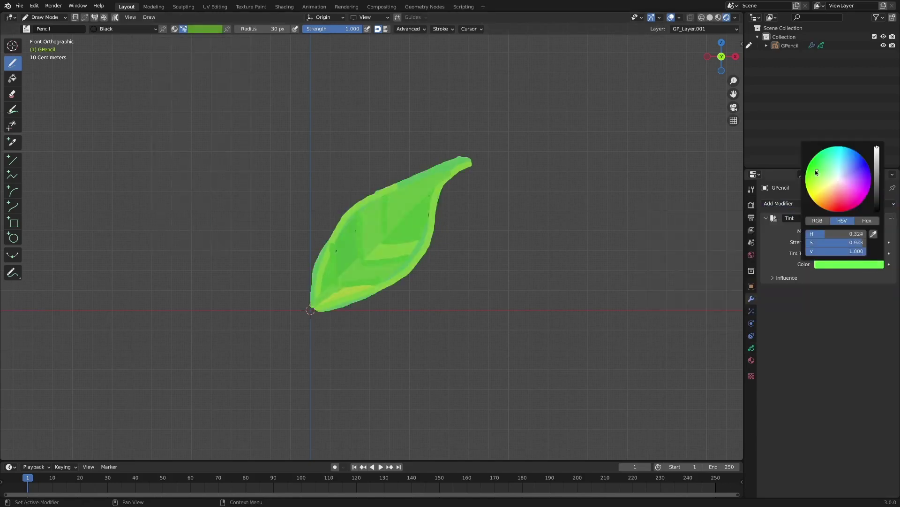
{"action": "left_click_drag", "start_coordinate": [817, 173], "coordinate": [820, 171]}
{"action": "left_click", "coordinate": [45, 17]}
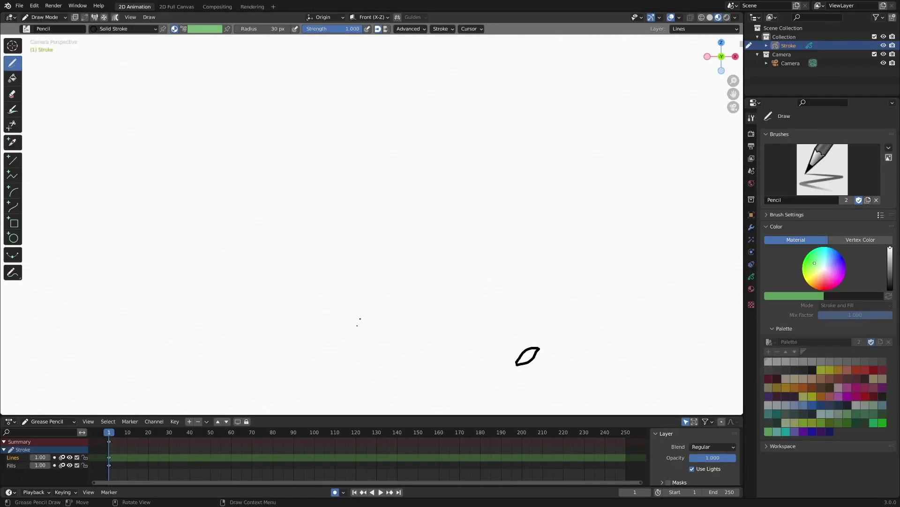
Step: Draw a wavy vertical stem and move the small leaf onto the stem's lower part
{"action": "left_click_drag", "start_coordinate": [356, 371], "coordinate": [358, 161]}
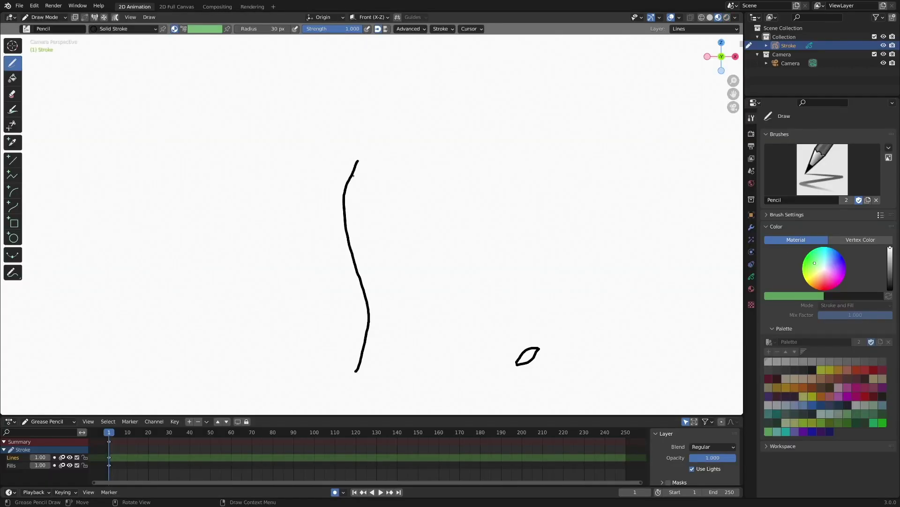
{"action": "left_click", "coordinate": [64, 18]}
{"action": "key", "text": "Tab"}
{"action": "left_click_drag", "start_coordinate": [507, 378], "coordinate": [546, 338]}
{"action": "key", "text": "g"}
{"action": "left_click", "coordinate": [380, 334]}
Step: Duplicate the leaf along the right side of the stem up to its tip, rotating the copies to suit
{"action": "key", "text": "shift+d"}
{"action": "key", "text": "shift+d"}
{"action": "key", "text": "r"}
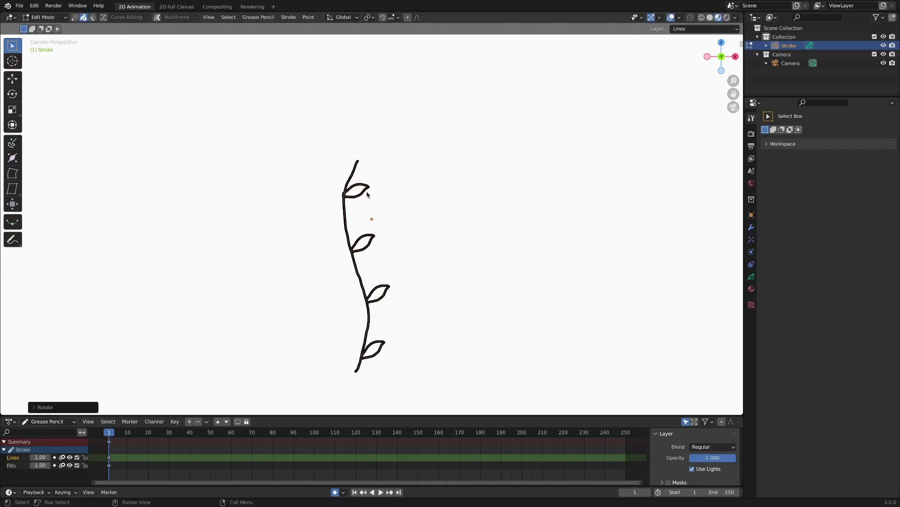
{"action": "key", "text": "shift+d"}
{"action": "left_click", "coordinate": [380, 162]}
Step: Duplicate and rotate leaves onto the left side of the stem, working down from the tip
{"action": "key", "text": "shift+d"}
{"action": "key", "text": "r"}
{"action": "left_click", "coordinate": [357, 155]}
{"action": "key", "text": "shift+d"}
{"action": "key", "text": "r"}
{"action": "key", "text": "shift+d"}
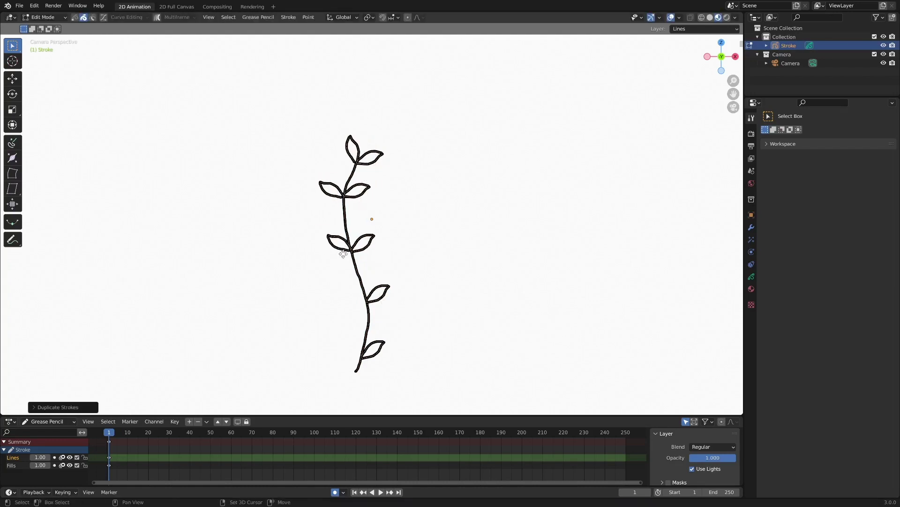
{"action": "key", "text": "Tab"}
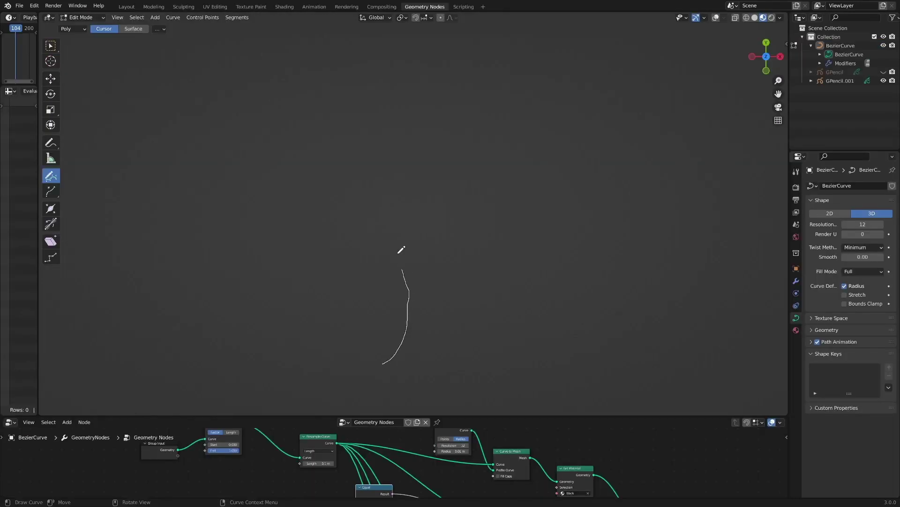
Step: Draw a tall vine curve and hide the viewport overlays
{"action": "left_click_drag", "start_coordinate": [413, 105], "coordinate": [416, 102]}
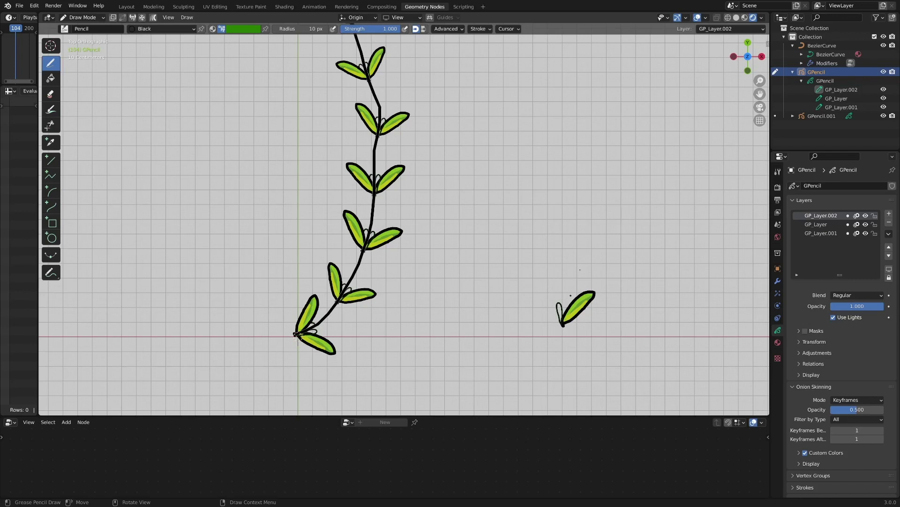
{"action": "left_click", "coordinate": [698, 18]}
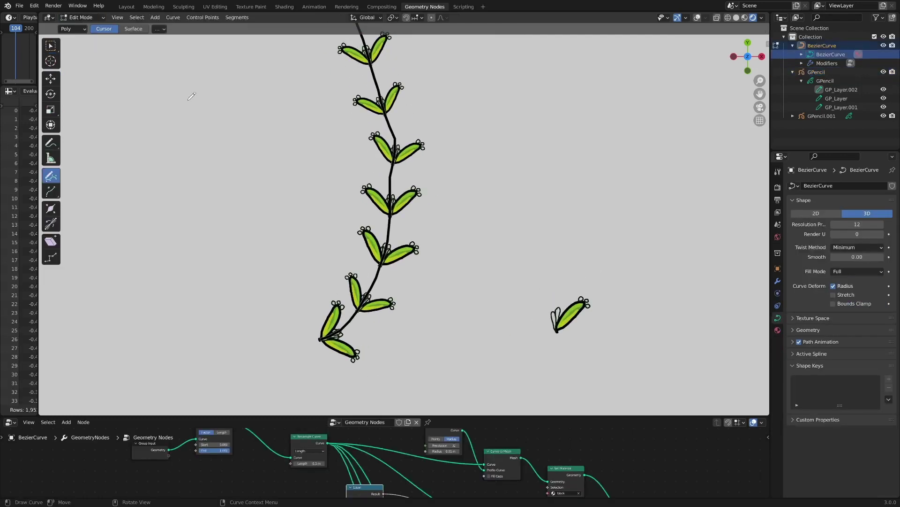
Step: Draw five more vine curves on both sides of the tall central vine
{"action": "left_click_drag", "start_coordinate": [239, 348], "coordinate": [240, 161]}
{"action": "left_click_drag", "start_coordinate": [464, 355], "coordinate": [538, 166]}
{"action": "left_click_drag", "start_coordinate": [625, 355], "coordinate": [633, 207]}
{"action": "left_click_drag", "start_coordinate": [687, 349], "coordinate": [706, 145]}
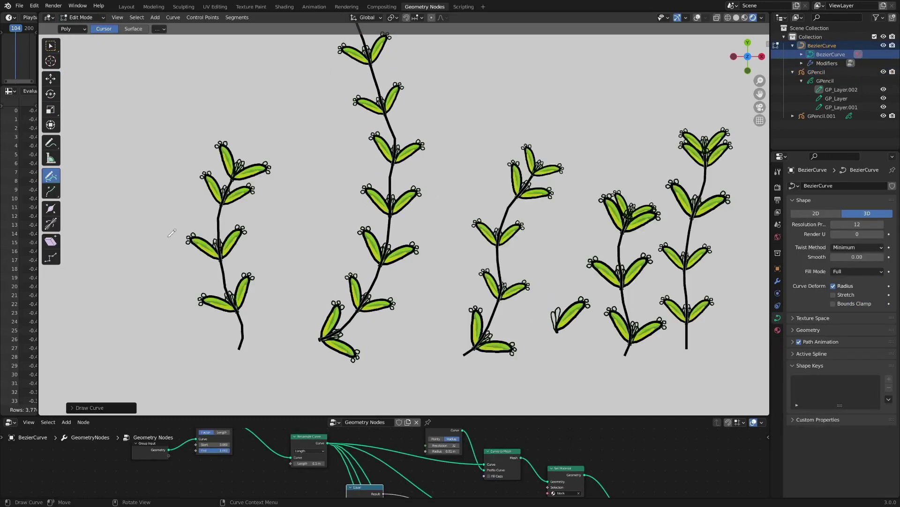
{"action": "left_click_drag", "start_coordinate": [147, 340], "coordinate": [136, 40]}
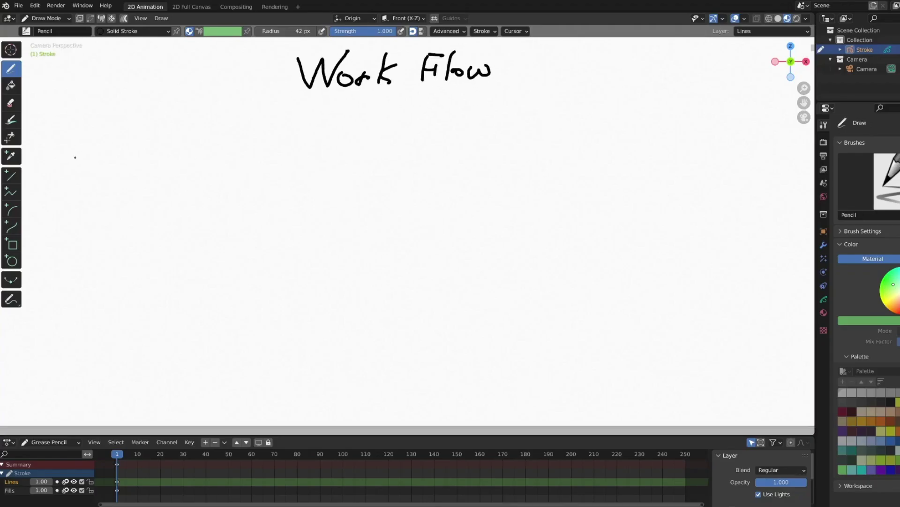
Step: Sketch a veined leaf beside a circled 1 and an S-shaped curve beside a circled 2 under the Work Flow title
{"action": "left_click_drag", "start_coordinate": [75, 156], "coordinate": [74, 173]}
{"action": "left_click_drag", "start_coordinate": [71, 153], "coordinate": [61, 176]}
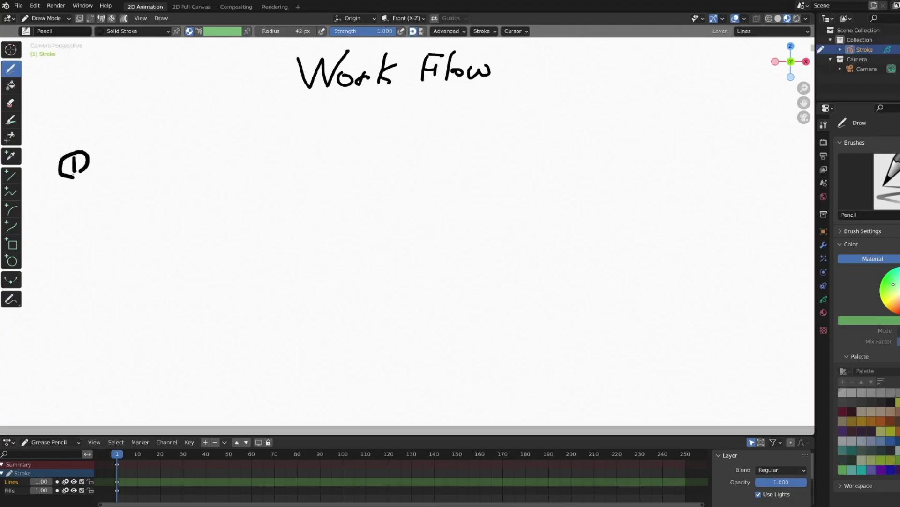
{"action": "left_click_drag", "start_coordinate": [127, 170], "coordinate": [131, 159]}
{"action": "left_click_drag", "start_coordinate": [137, 164], "coordinate": [139, 155]}
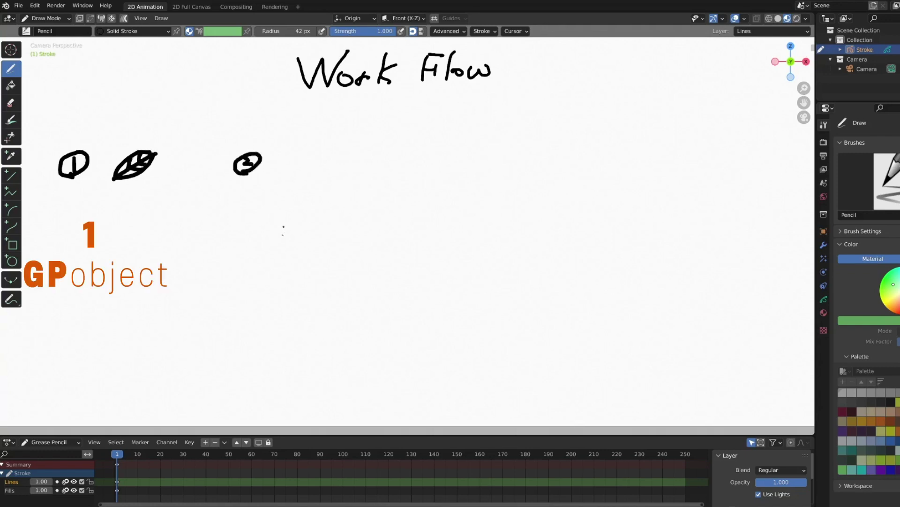
{"action": "left_click_drag", "start_coordinate": [283, 243], "coordinate": [323, 139]}
Step: Sketch a circled 3 with an S-shaped curve and mark three light-green points along the curve
{"action": "left_click_drag", "start_coordinate": [394, 149], "coordinate": [392, 159]}
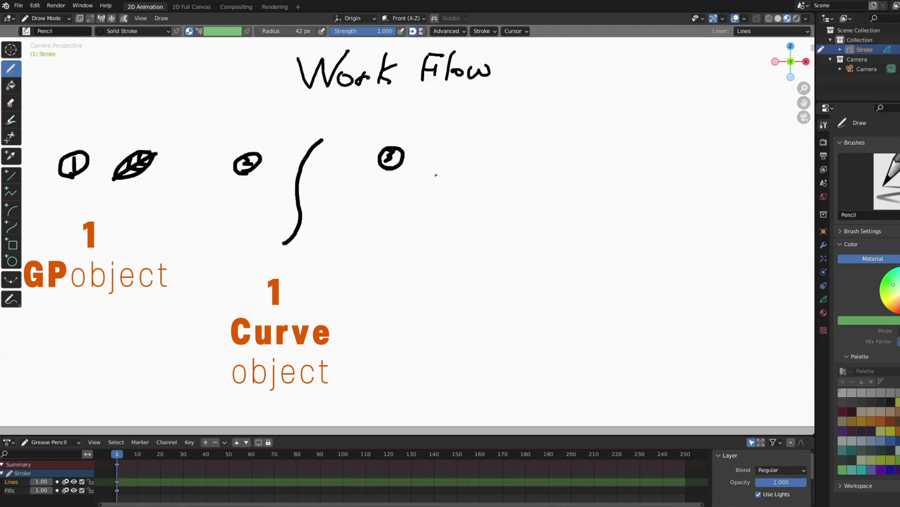
{"action": "left_click_drag", "start_coordinate": [480, 221], "coordinate": [525, 132]}
{"action": "left_click", "coordinate": [199, 31]}
{"action": "left_click", "coordinate": [223, 31]}
{"action": "left_click", "coordinate": [502, 149]}
{"action": "left_click", "coordinate": [490, 187]}
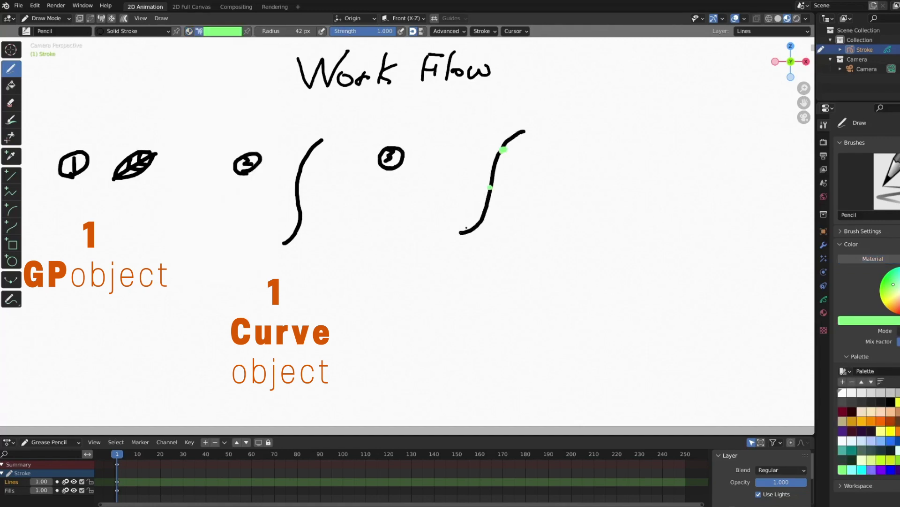
{"action": "left_click", "coordinate": [475, 227]}
Step: Pick black and draw one leaf at each green point on the third curve
{"action": "left_click", "coordinate": [226, 34]}
{"action": "mouse_move", "coordinate": [473, 226]}
{"action": "left_mouse_down"}
{"action": "mouse_move", "coordinate": [467, 200]}
{"action": "mouse_move", "coordinate": [489, 186]}
{"action": "left_mouse_up"}
{"action": "left_click_drag", "start_coordinate": [501, 151], "coordinate": [490, 142]}
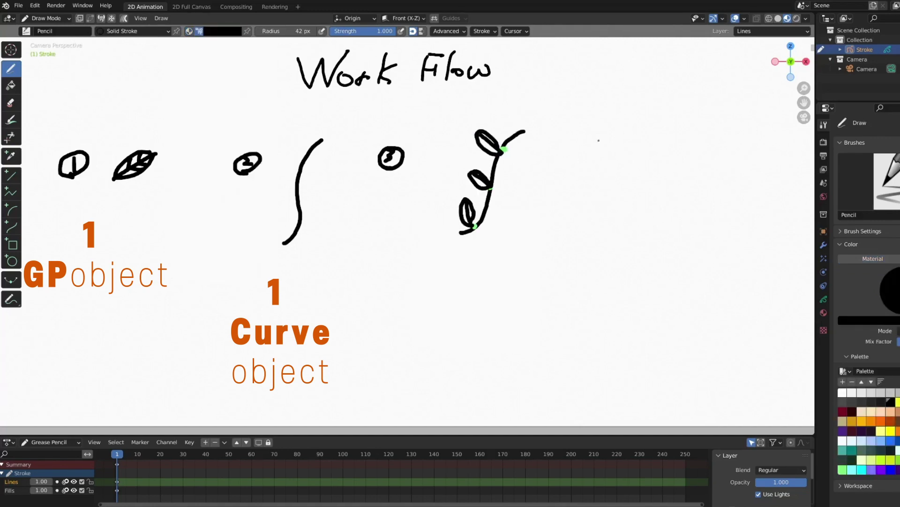
Step: Sketch a circled 4 beside a curve that carries three pairs of leaves
{"action": "left_click_drag", "start_coordinate": [598, 139], "coordinate": [596, 141]}
{"action": "mouse_move", "coordinate": [636, 235]}
{"action": "left_mouse_down"}
{"action": "mouse_move", "coordinate": [684, 135]}
{"action": "mouse_move", "coordinate": [665, 143]}
{"action": "left_mouse_up"}
{"action": "left_click_drag", "start_coordinate": [671, 143], "coordinate": [669, 146]}
{"action": "left_click_drag", "start_coordinate": [659, 184], "coordinate": [659, 186]}
{"action": "left_click_drag", "start_coordinate": [649, 229], "coordinate": [648, 231]}
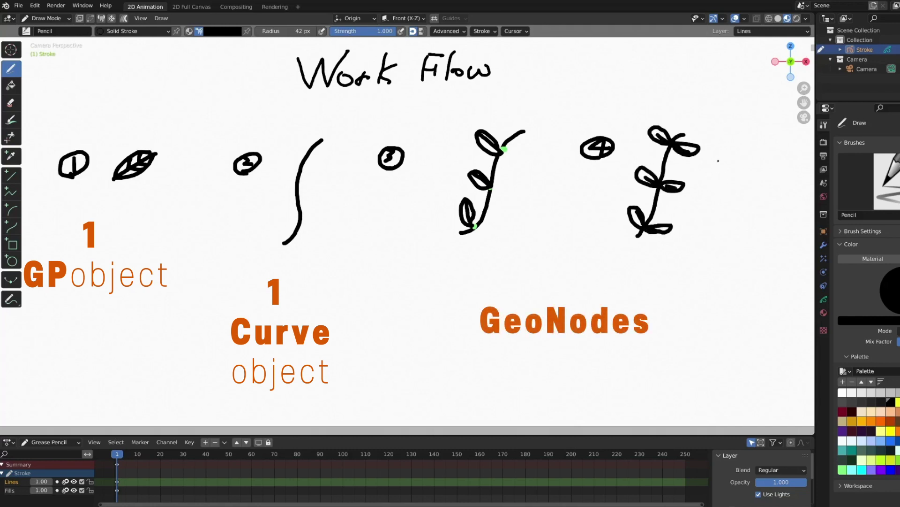
Step: Handwrite an additional line of text on the workflow canvas with the Pencil
{"action": "middle_click_drag", "start_coordinate": [710, 187], "coordinate": [695, 186], "text": "shift"}
{"action": "mouse_move", "coordinate": [211, 302]}
{"action": "left_mouse_down"}
{"action": "mouse_move", "coordinate": [209, 315]}
{"action": "mouse_move", "coordinate": [220, 304]}
{"action": "left_mouse_up"}
{"action": "left_click_drag", "start_coordinate": [215, 299], "coordinate": [217, 300]}
{"action": "left_click_drag", "start_coordinate": [260, 295], "coordinate": [257, 322]}
{"action": "left_click_drag", "start_coordinate": [275, 317], "coordinate": [285, 321]}
{"action": "mouse_move", "coordinate": [293, 312]}
{"action": "left_mouse_down"}
{"action": "mouse_move", "coordinate": [304, 309]}
{"action": "mouse_move", "coordinate": [300, 322]}
{"action": "left_mouse_up"}
{"action": "left_click_drag", "start_coordinate": [319, 312], "coordinate": [322, 324]}
{"action": "left_click_drag", "start_coordinate": [327, 313], "coordinate": [327, 324]}
{"action": "left_click_drag", "start_coordinate": [328, 307], "coordinate": [327, 308]}
{"action": "left_click_drag", "start_coordinate": [340, 294], "coordinate": [336, 323]}
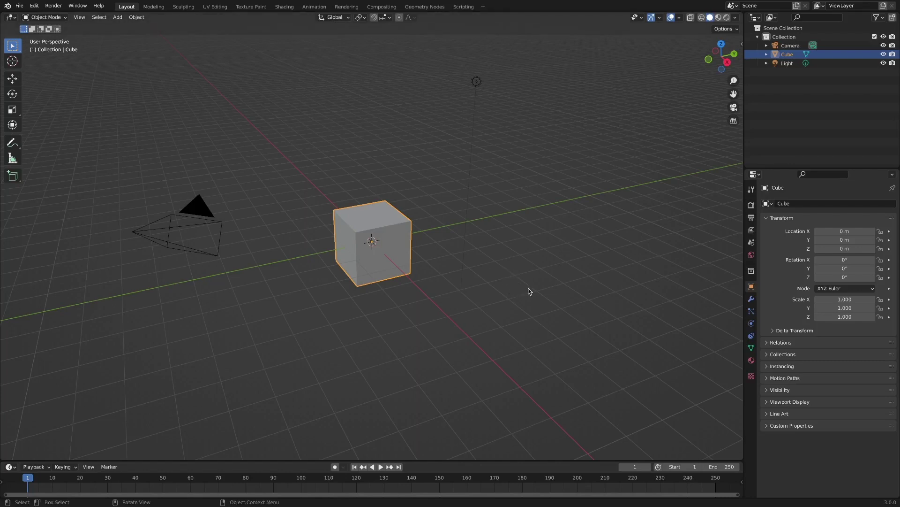
Step: Delete the default camera, cube and light so the scene is empty
{"action": "left_click", "coordinate": [547, 305]}
{"action": "key", "text": "a"}
{"action": "key", "text": "x"}
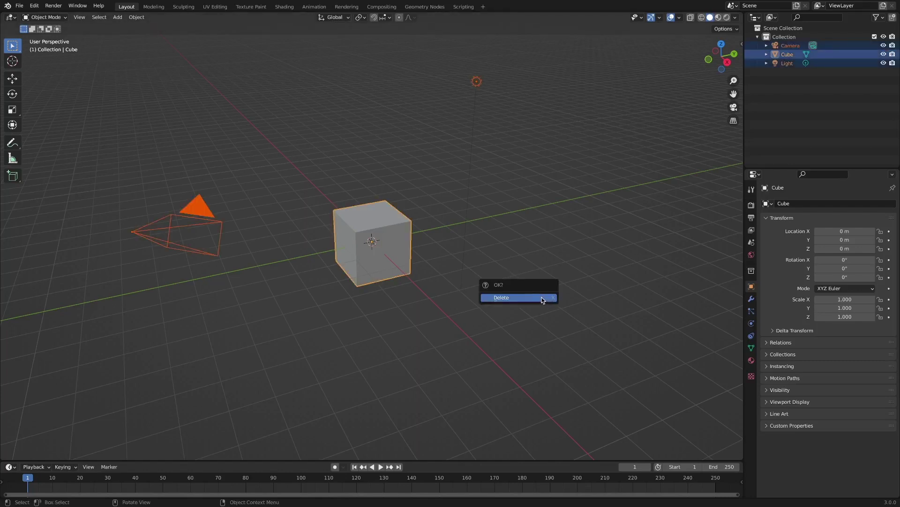
{"action": "left_click", "coordinate": [537, 296]}
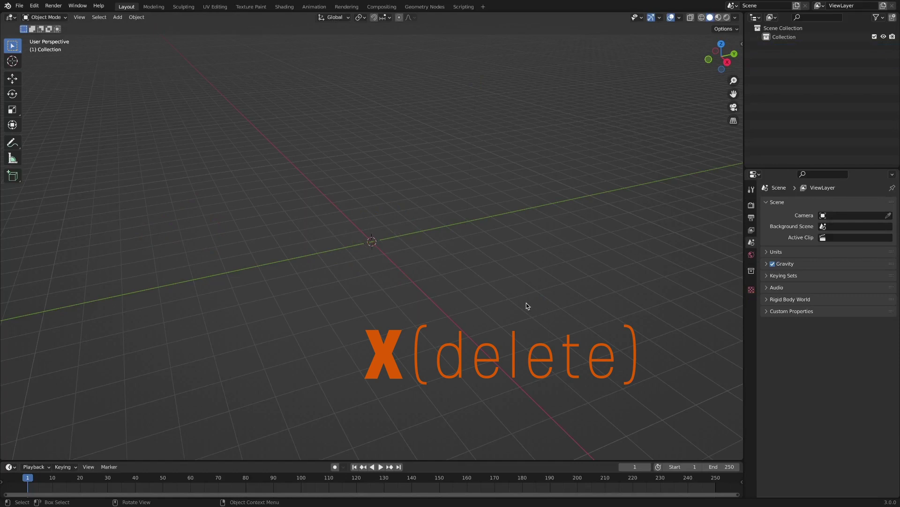
Step: Add a blank Grease Pencil object at the origin and rename it leaf
{"action": "key", "text": "KP_7"}
{"action": "key", "text": "shift+a"}
{"action": "mouse_move", "coordinate": [437, 315]}
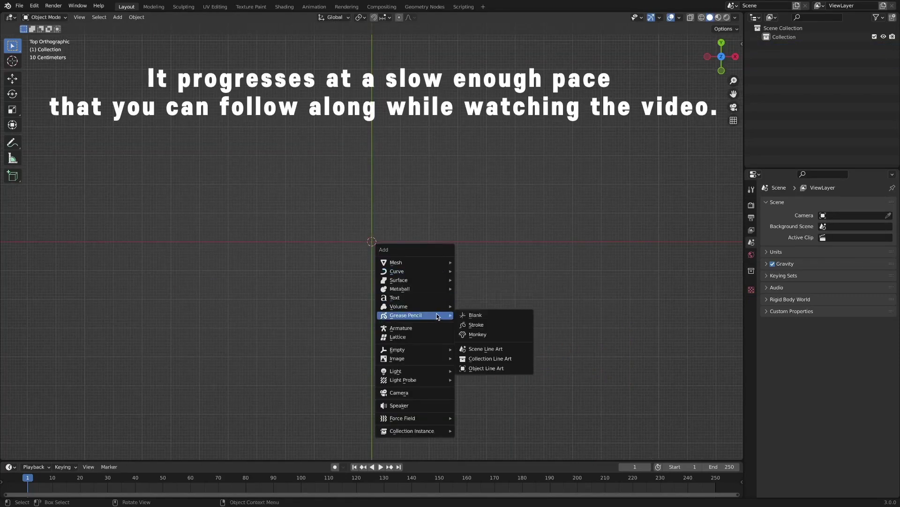
{"action": "left_click", "coordinate": [502, 318]}
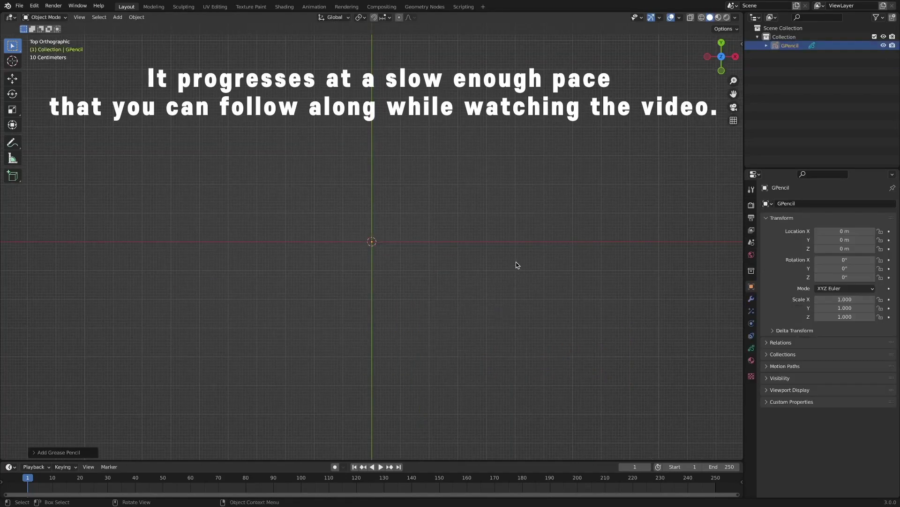
{"action": "double_click", "coordinate": [802, 46]}
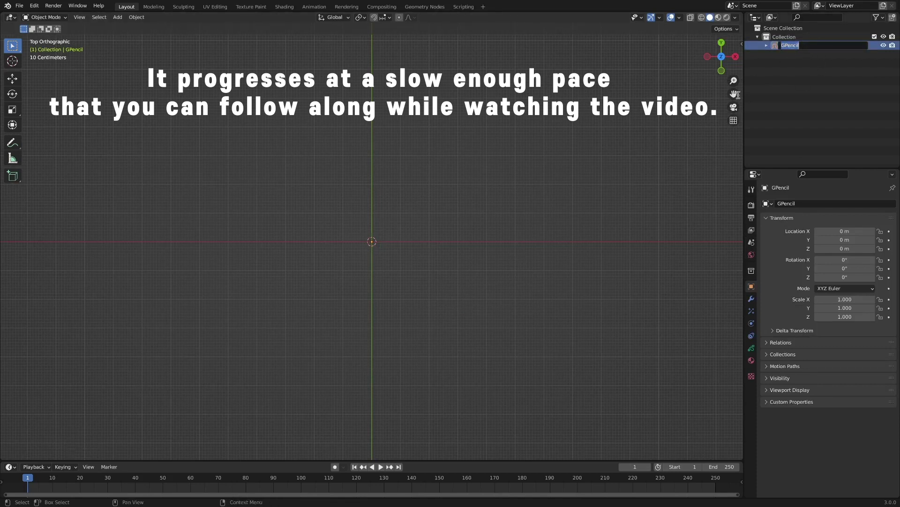
{"action": "type", "text": "leaf"}
{"action": "key", "text": "Return"}
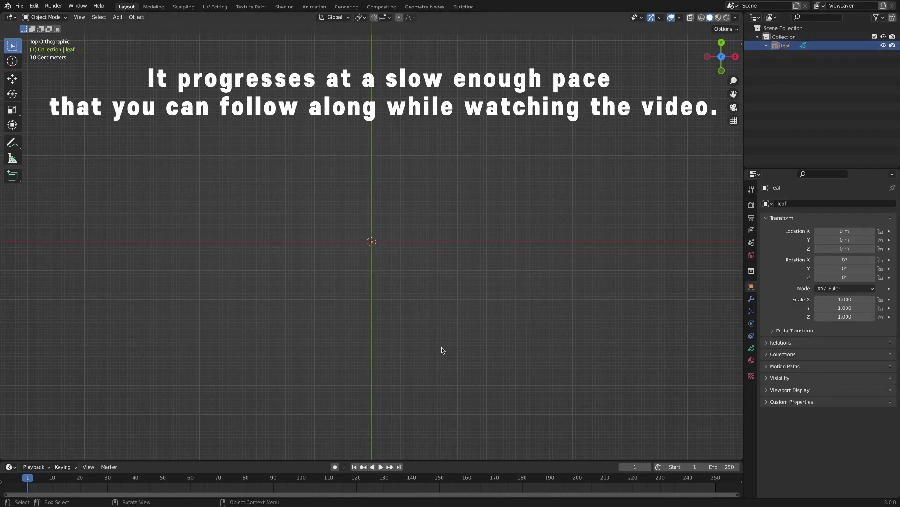
Step: In Draw Mode, set the Pencil strength to 1.000 and radius to 50 px, and draw a small leaf outline starting at the origin
{"action": "left_click", "coordinate": [61, 18]}
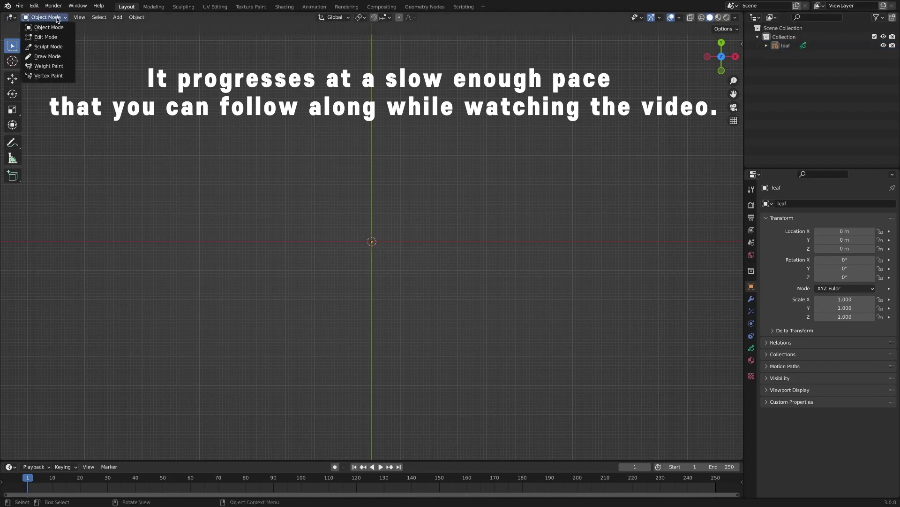
{"action": "left_click", "coordinate": [52, 56]}
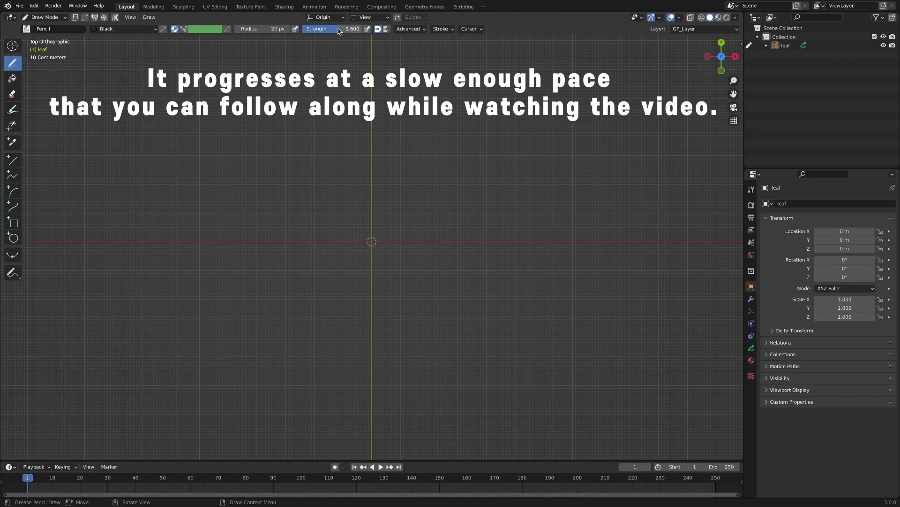
{"action": "left_click", "coordinate": [280, 29]}
{"action": "type", "text": "5"}
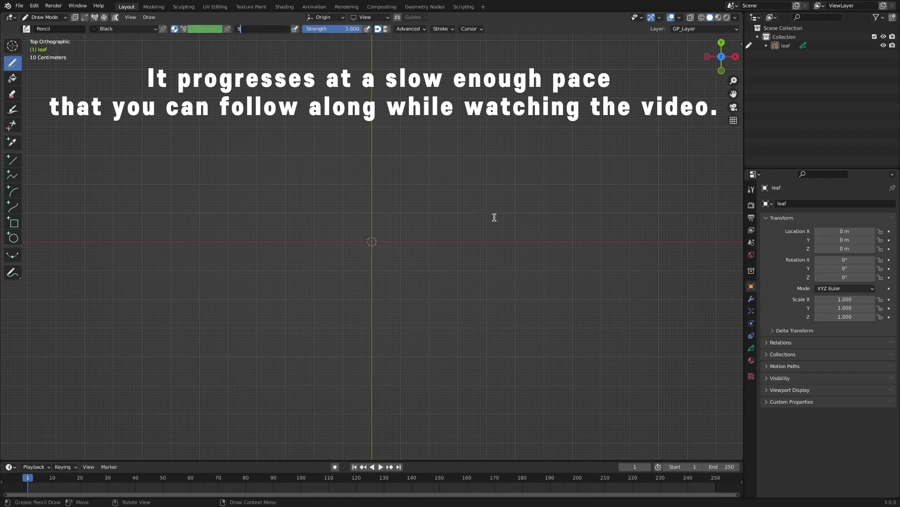
{"action": "type", "text": "0"}
{"action": "key", "text": "Return"}
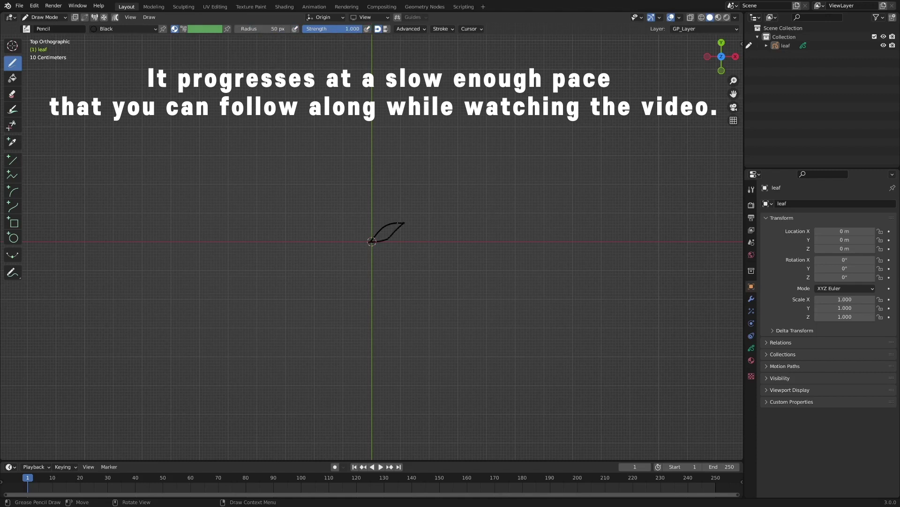
{"action": "middle_click_drag", "start_coordinate": [455, 247], "coordinate": [494, 303], "text": "shift"}
{"action": "middle_click_drag", "start_coordinate": [493, 303], "coordinate": [490, 293], "text": "shift"}
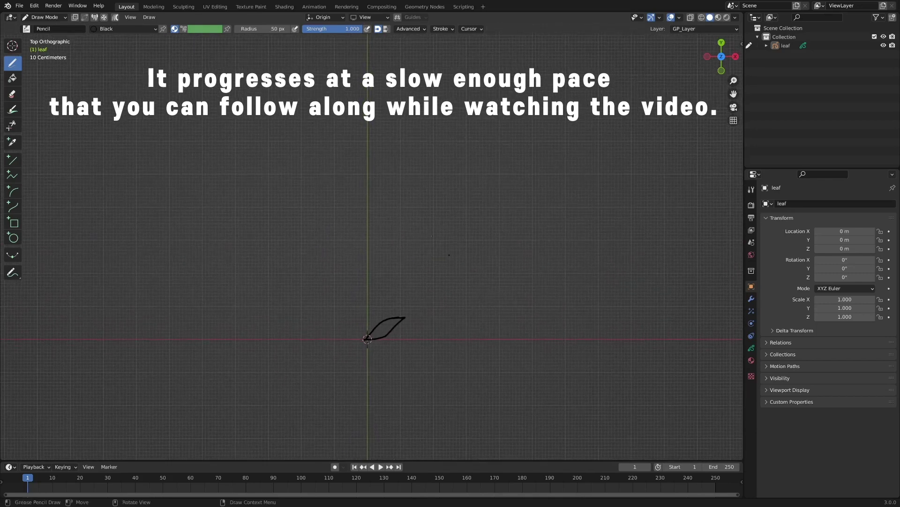
Step: Return to Object Mode, add a Bezier curve and rename it stem
{"action": "left_click", "coordinate": [64, 19]}
{"action": "left_click", "coordinate": [45, 24]}
{"action": "key", "text": "shift+a"}
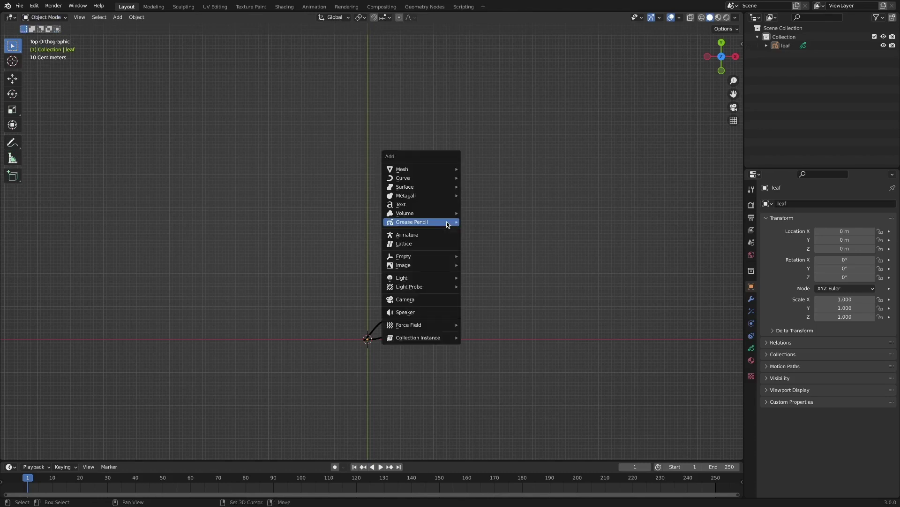
{"action": "mouse_move", "coordinate": [453, 178]}
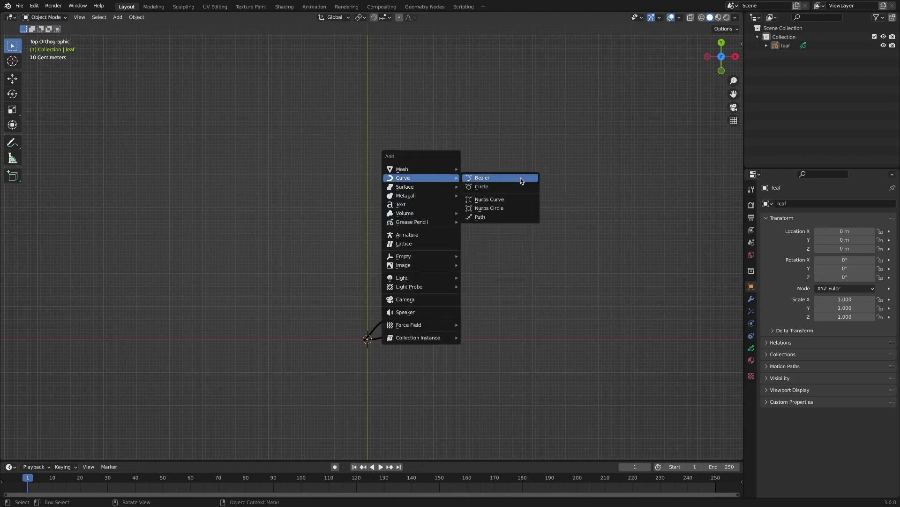
{"action": "left_click", "coordinate": [522, 181]}
{"action": "double_click", "coordinate": [802, 46]}
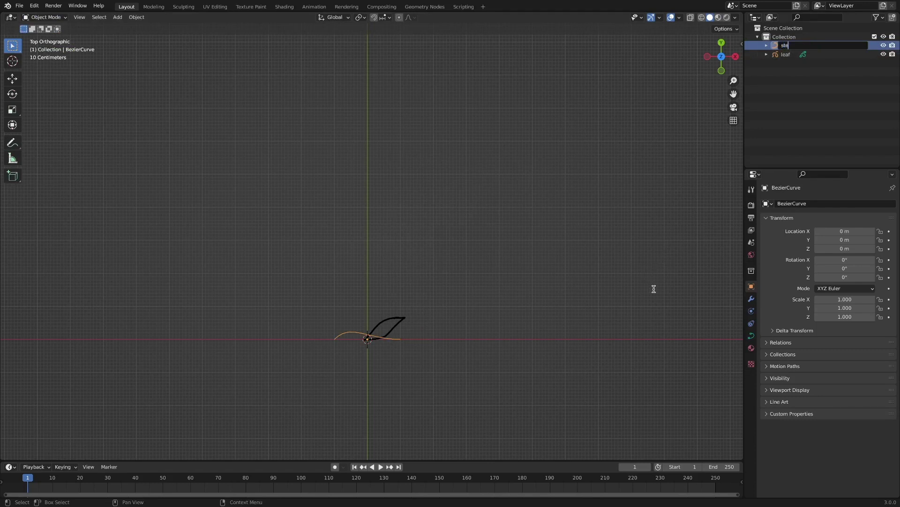
{"action": "key", "text": "Return"}
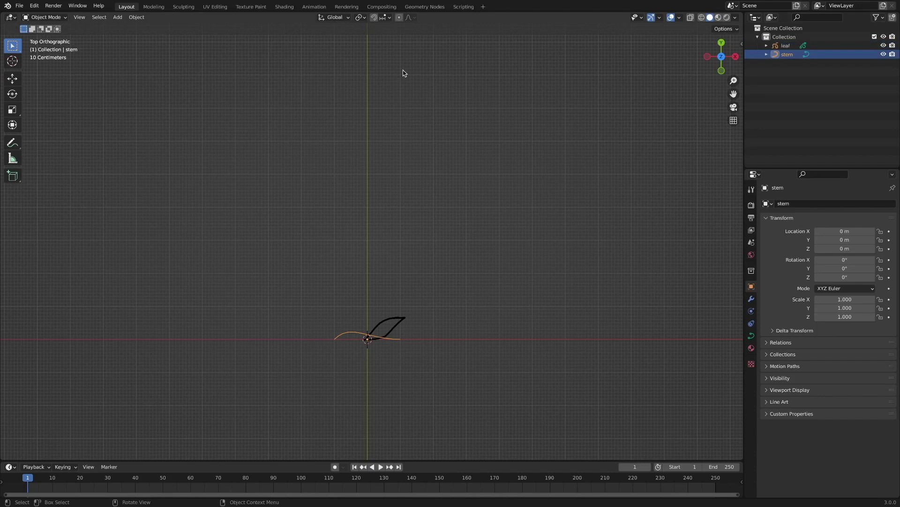
Step: Switch to the Geometry Nodes workspace, create a new node tree on the stem curve and name it Thyme
{"action": "left_click", "coordinate": [424, 6]}
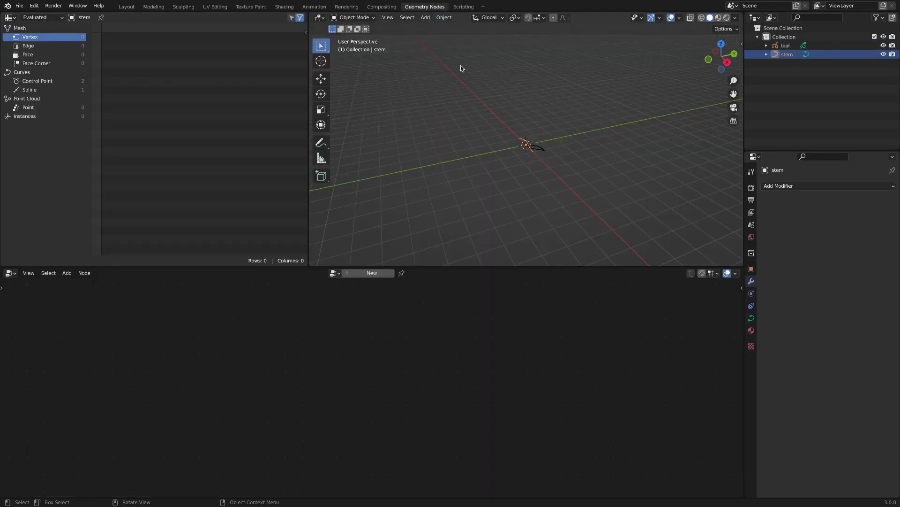
{"action": "left_click", "coordinate": [375, 273]}
{"action": "key", "text": "KP_7"}
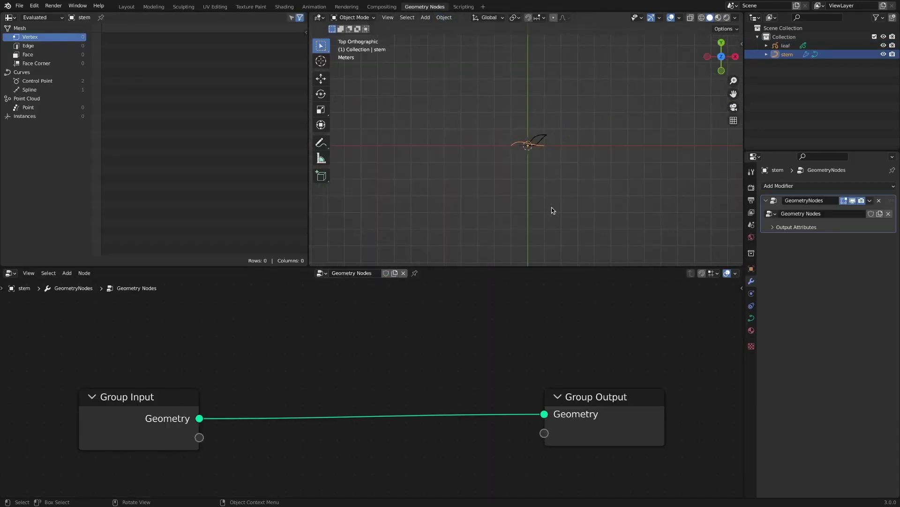
{"action": "scroll", "coordinate": [554, 204], "scroll_direction": "up", "scroll_amount": 4}
{"action": "middle_click_drag", "start_coordinate": [595, 159], "coordinate": [560, 245], "text": "shift"}
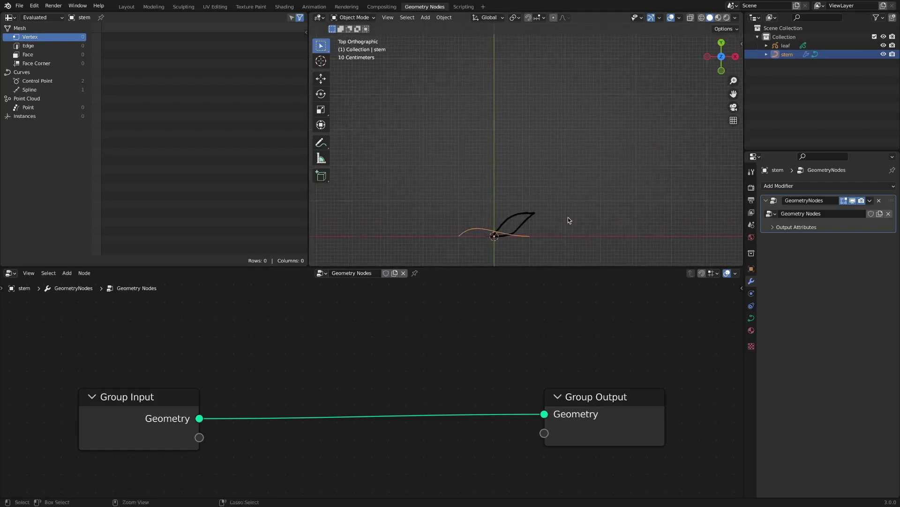
{"action": "scroll", "coordinate": [582, 202], "scroll_direction": "down", "scroll_amount": 2}
{"action": "middle_click_drag", "start_coordinate": [588, 192], "coordinate": [580, 223], "text": "shift"}
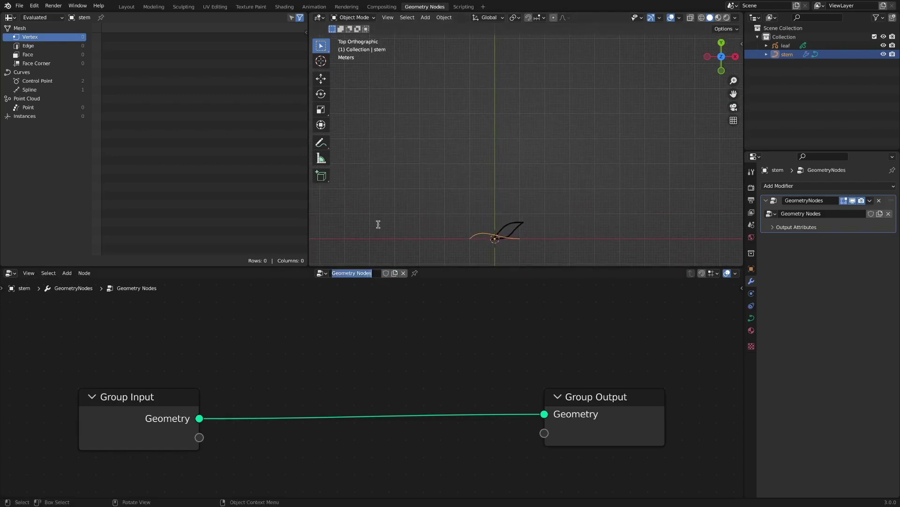
{"action": "type", "text": "Thyme"}
Step: Enter Edit Mode on the stem and delete all vertices of its default Bezier curve
{"action": "left_click", "coordinate": [370, 18]}
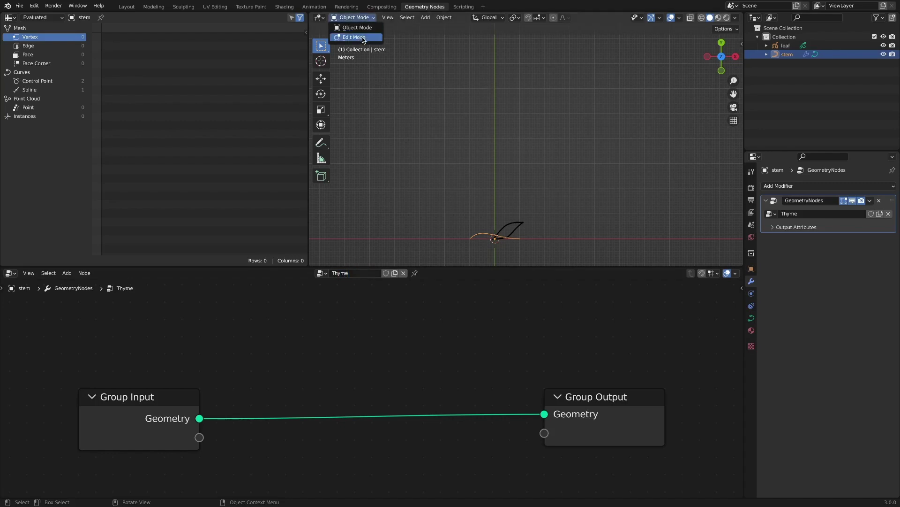
{"action": "left_click", "coordinate": [363, 37]}
{"action": "key", "text": "x"}
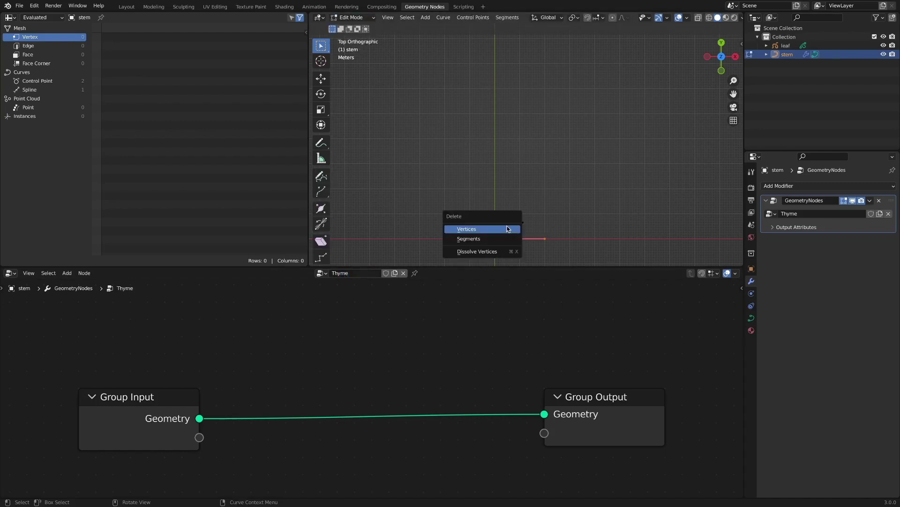
{"action": "left_click", "coordinate": [507, 230]}
Step: Draw a long, gently S-shaped stem curve upward from the origin and return to Object Mode
{"action": "left_click", "coordinate": [322, 177]}
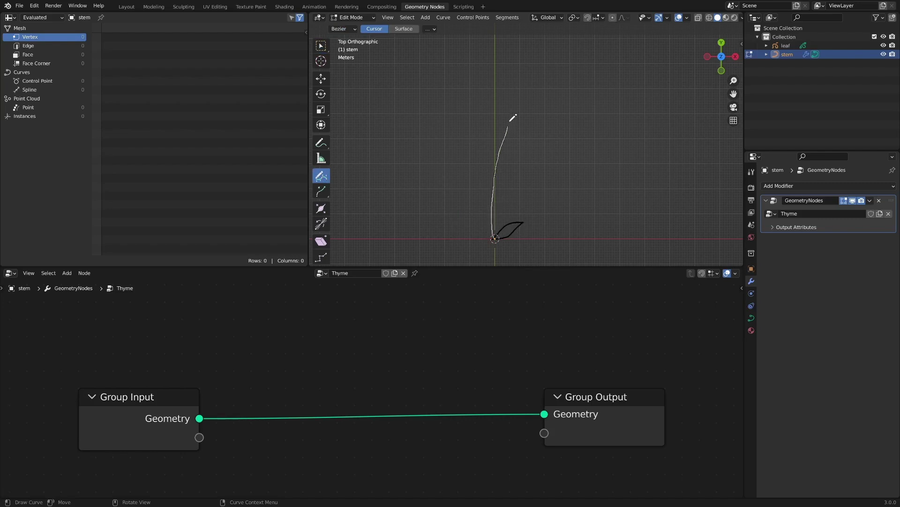
{"action": "left_click_drag", "start_coordinate": [507, 37], "coordinate": [508, 37]}
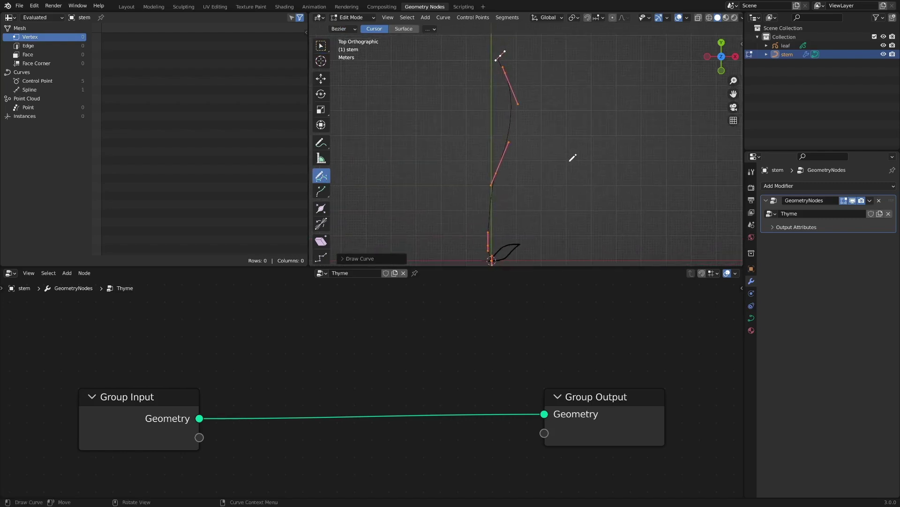
{"action": "middle_click_drag", "start_coordinate": [577, 173], "coordinate": [582, 177], "text": "shift"}
{"action": "left_click", "coordinate": [372, 21]}
{"action": "left_click", "coordinate": [352, 29]}
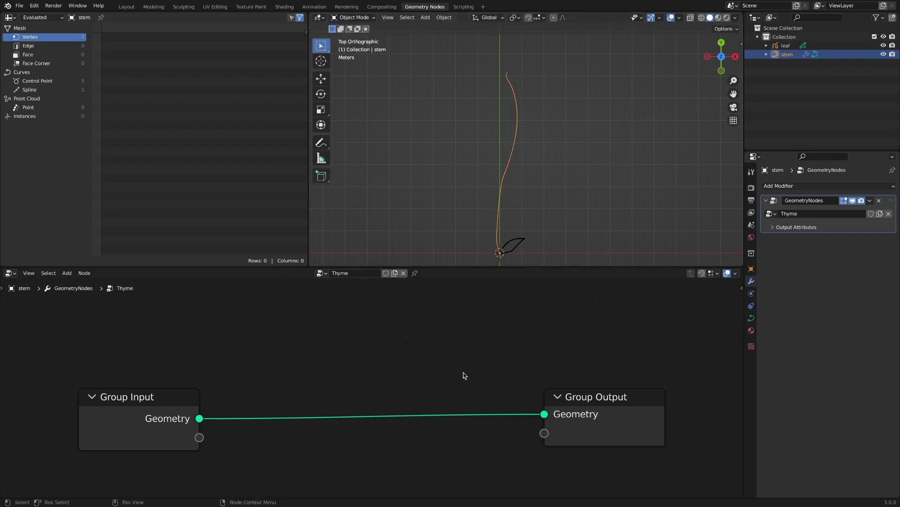
Step: Insert an Instance on Points node into the link between Group Input and Group Output
{"action": "key", "text": "shift+a"}
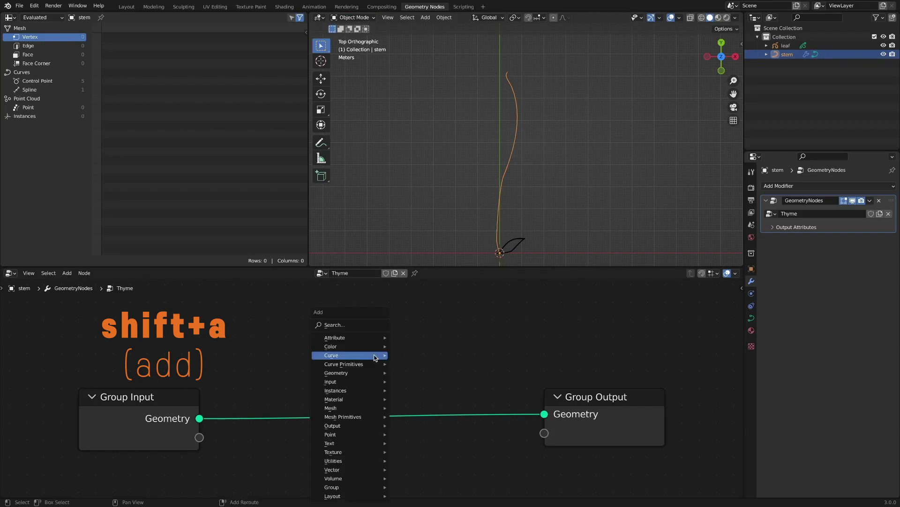
{"action": "mouse_move", "coordinate": [376, 356]}
{"action": "mouse_move", "coordinate": [370, 390]}
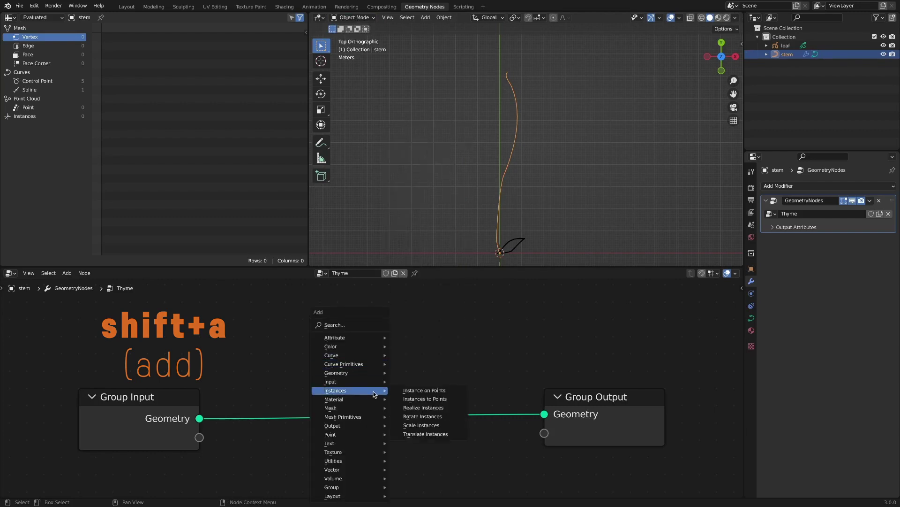
{"action": "left_click", "coordinate": [436, 389]}
{"action": "left_click", "coordinate": [354, 373]}
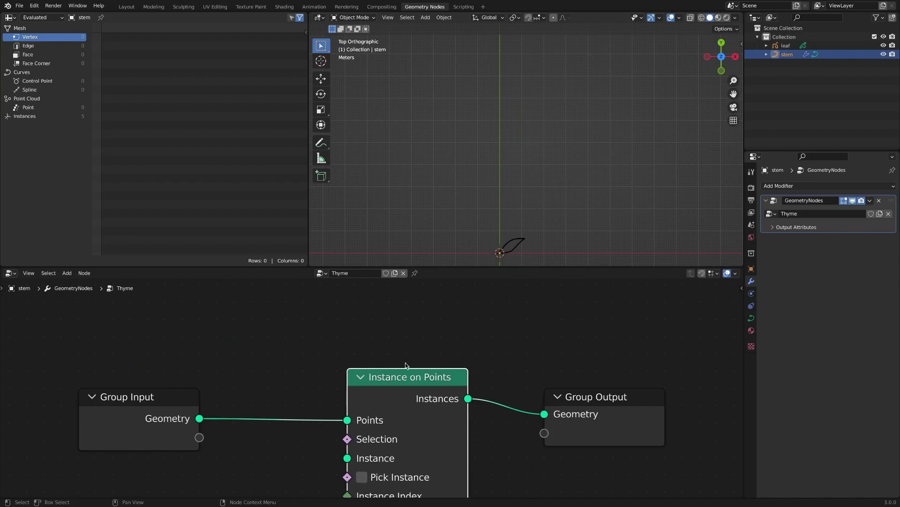
{"action": "scroll", "coordinate": [406, 362], "scroll_direction": "down", "scroll_amount": 2}
{"action": "scroll", "coordinate": [513, 360], "scroll_direction": "down", "scroll_amount": 2}
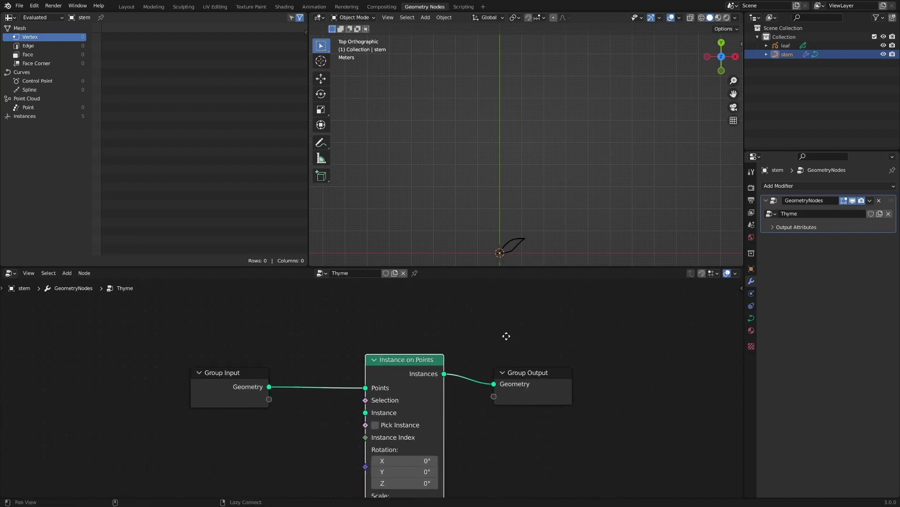
Step: Insert a Join Geometry node between Instance on Points and Group Output, and link Group Input's Geometry into it as well
{"action": "left_click_drag", "start_coordinate": [518, 367], "coordinate": [610, 367]}
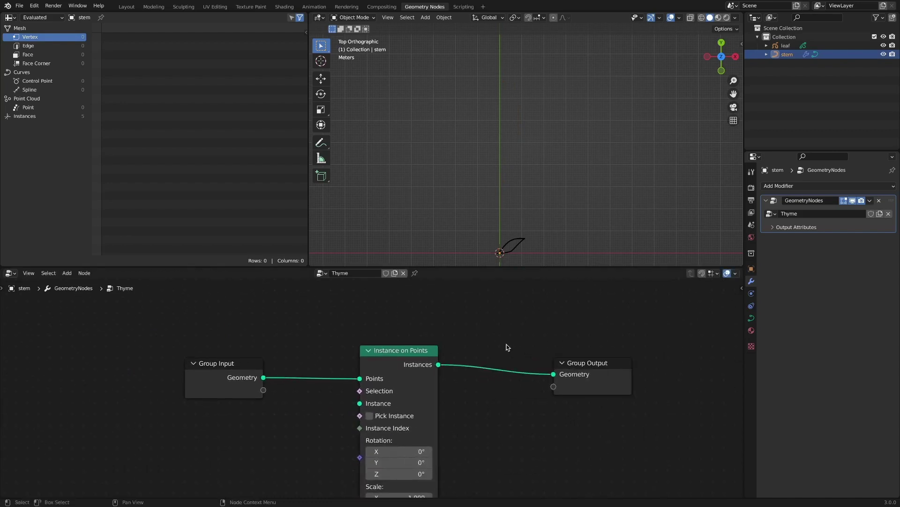
{"action": "key", "text": "shift+a"}
{"action": "mouse_move", "coordinate": [501, 343]}
{"action": "mouse_move", "coordinate": [501, 323]}
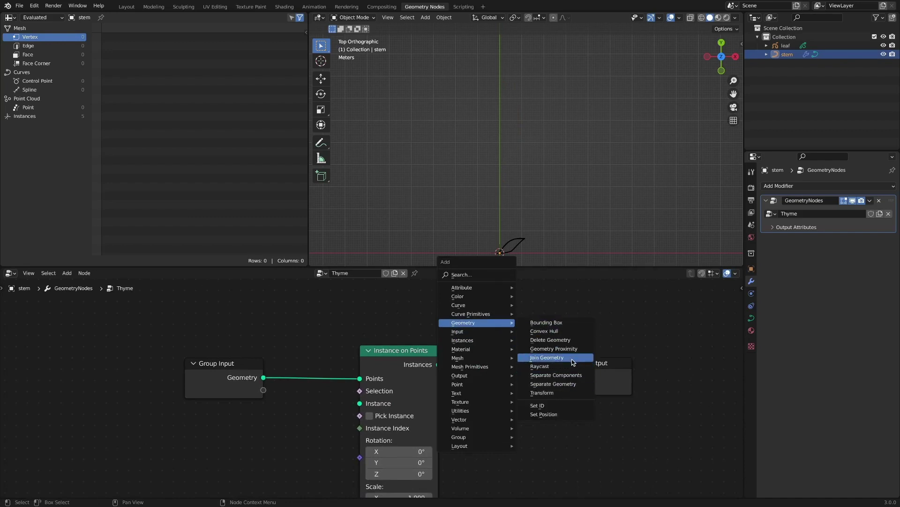
{"action": "left_click", "coordinate": [547, 357]}
{"action": "left_click", "coordinate": [511, 355]}
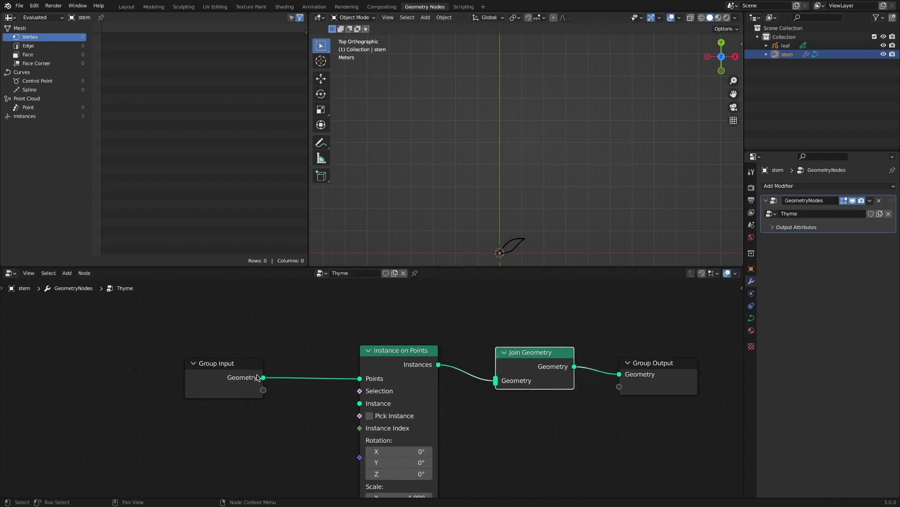
{"action": "left_click_drag", "start_coordinate": [257, 376], "coordinate": [496, 379]}
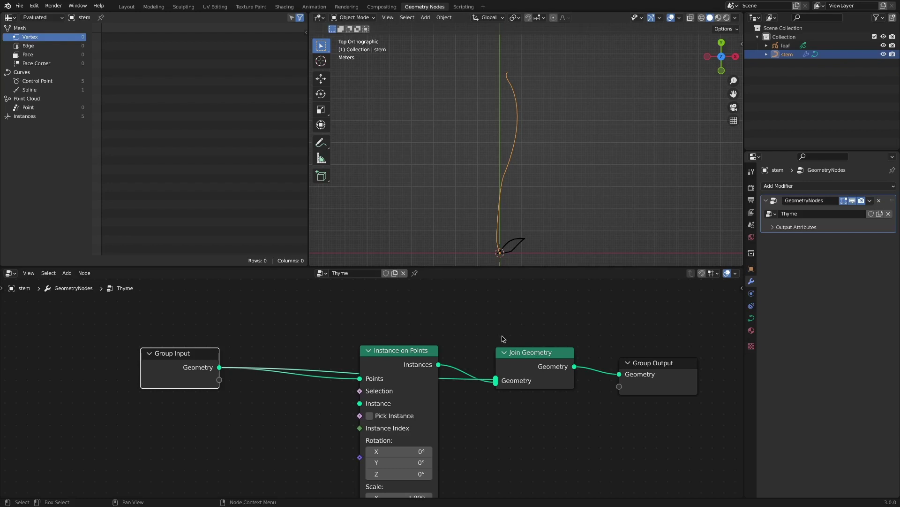
Step: Bring the leaf object into the node tree as an Object Info node with As Instance enabled, and link its Geometry to Instance on Points' Instance
{"action": "scroll", "coordinate": [554, 330], "scroll_direction": "down", "scroll_amount": 2}
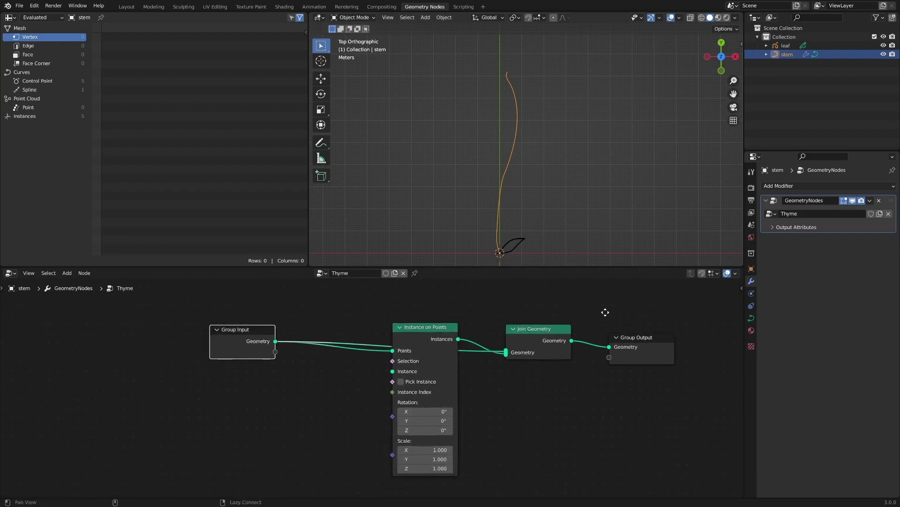
{"action": "left_click_drag", "start_coordinate": [795, 50], "coordinate": [272, 425]}
{"action": "middle_click_drag", "start_coordinate": [342, 401], "coordinate": [354, 383]}
{"action": "left_click_drag", "start_coordinate": [294, 401], "coordinate": [323, 378]}
{"action": "left_click", "coordinate": [289, 457]}
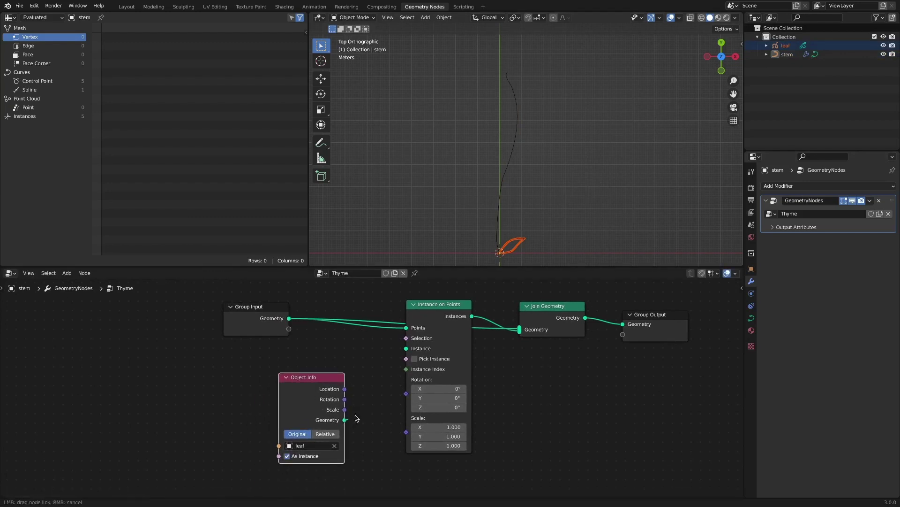
{"action": "left_click_drag", "start_coordinate": [356, 418], "coordinate": [406, 348]}
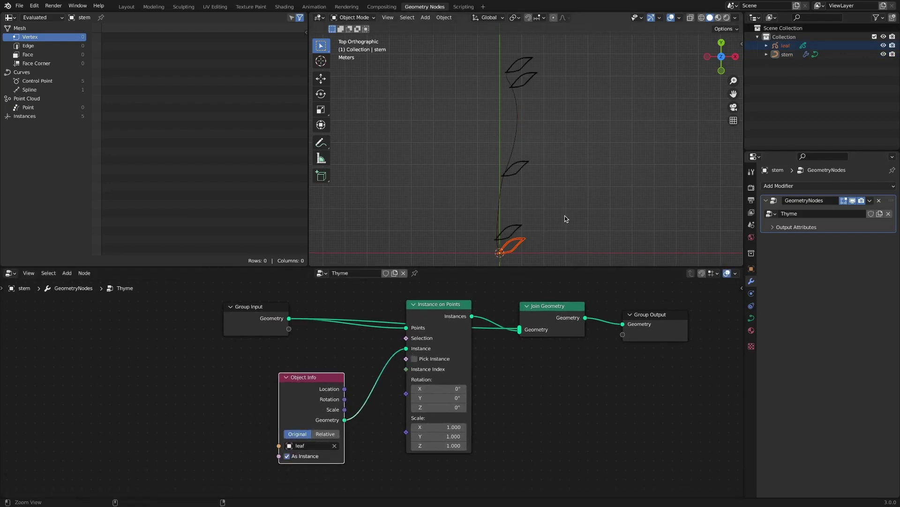
Step: Give the node editor more room and spread out the nodes, moving Group Input outward and Instance on Points lower than Join Geometry
{"action": "scroll", "coordinate": [565, 218], "scroll_direction": "down", "scroll_amount": 1}
{"action": "left_click_drag", "start_coordinate": [536, 268], "coordinate": [537, 280]}
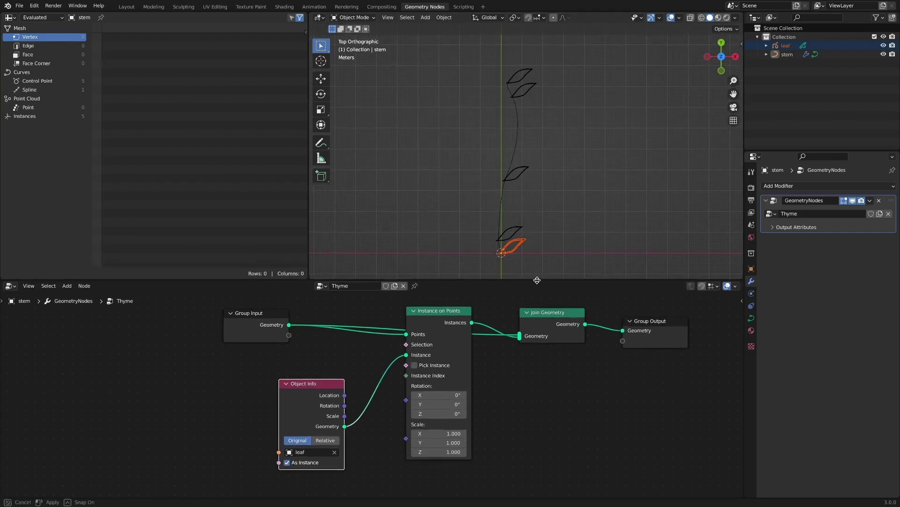
{"action": "scroll", "coordinate": [300, 329], "scroll_direction": "down", "scroll_amount": 2}
{"action": "middle_click_drag", "start_coordinate": [276, 329], "coordinate": [279, 346]}
{"action": "left_click_drag", "start_coordinate": [280, 345], "coordinate": [237, 320]}
{"action": "left_click_drag", "start_coordinate": [439, 340], "coordinate": [435, 379]}
{"action": "left_click_drag", "start_coordinate": [542, 279], "coordinate": [543, 242]}
{"action": "scroll", "coordinate": [435, 318], "scroll_direction": "down", "scroll_amount": 1}
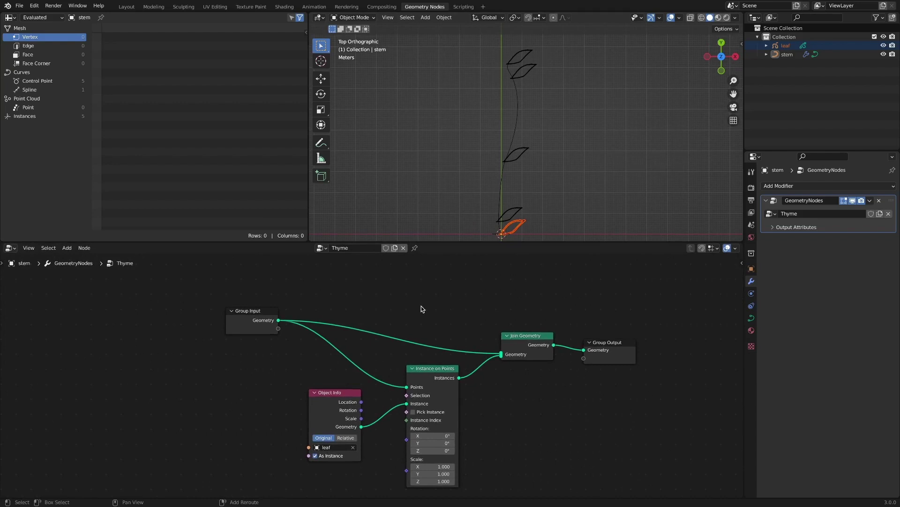
Step: Insert a Curve to Mesh node into the direct link between Group Input and Join Geometry
{"action": "key", "text": "shift+a"}
{"action": "mouse_move", "coordinate": [423, 307]}
{"action": "mouse_move", "coordinate": [427, 288]}
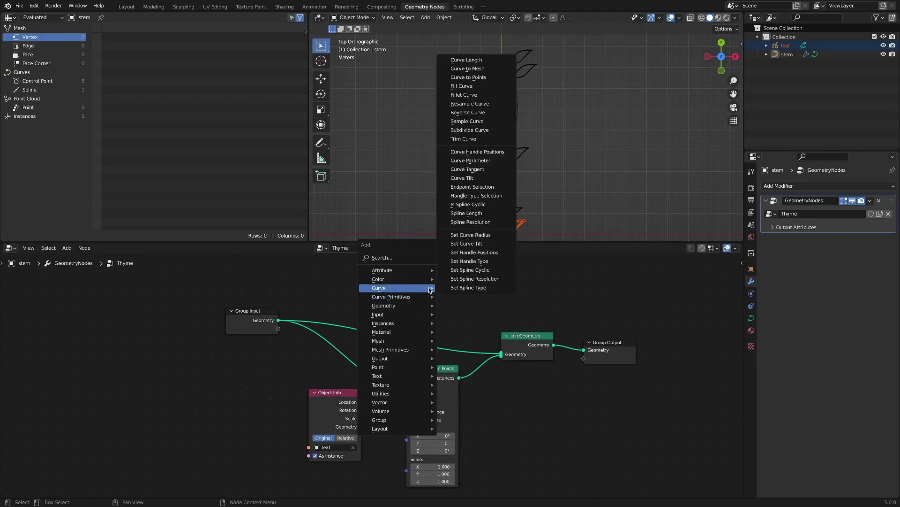
{"action": "left_click", "coordinate": [468, 69]}
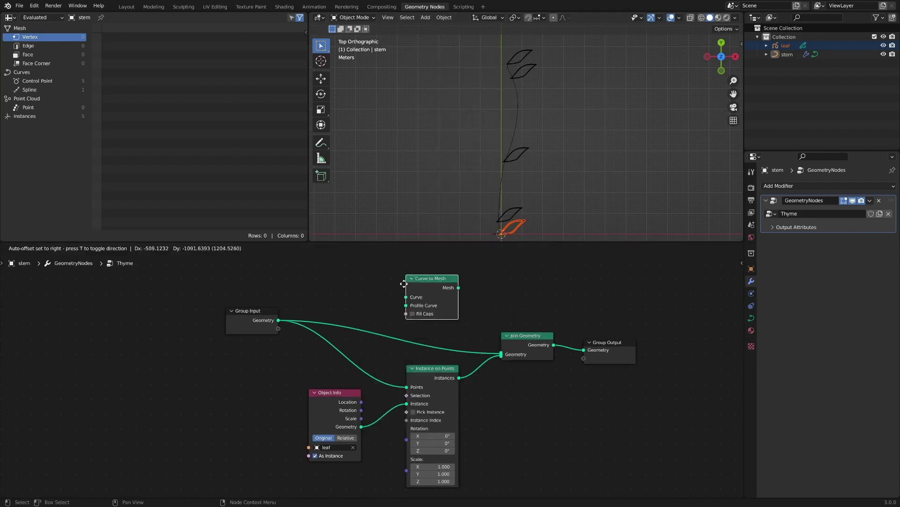
{"action": "left_click", "coordinate": [418, 308]}
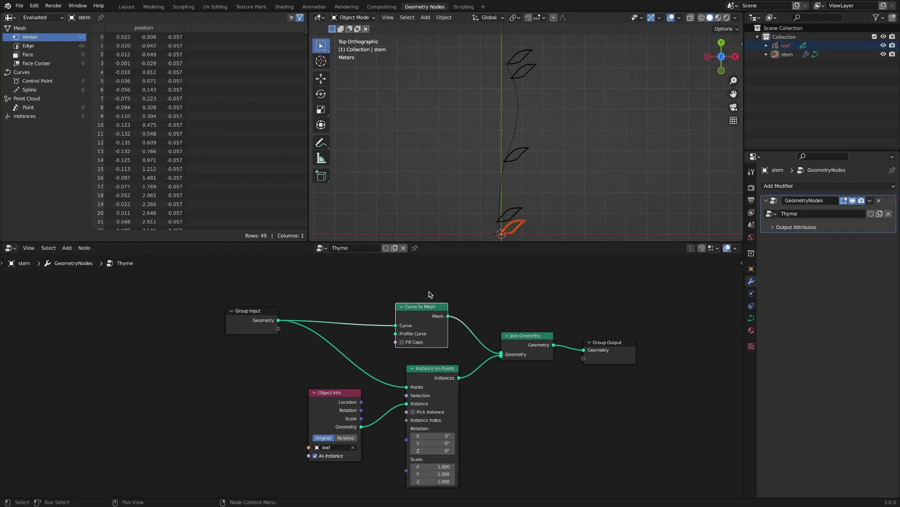
Step: Add a Curve Circle node and link its Curve to Curve to Mesh's Profile Curve
{"action": "key", "text": "shift+a"}
{"action": "mouse_move", "coordinate": [337, 289]}
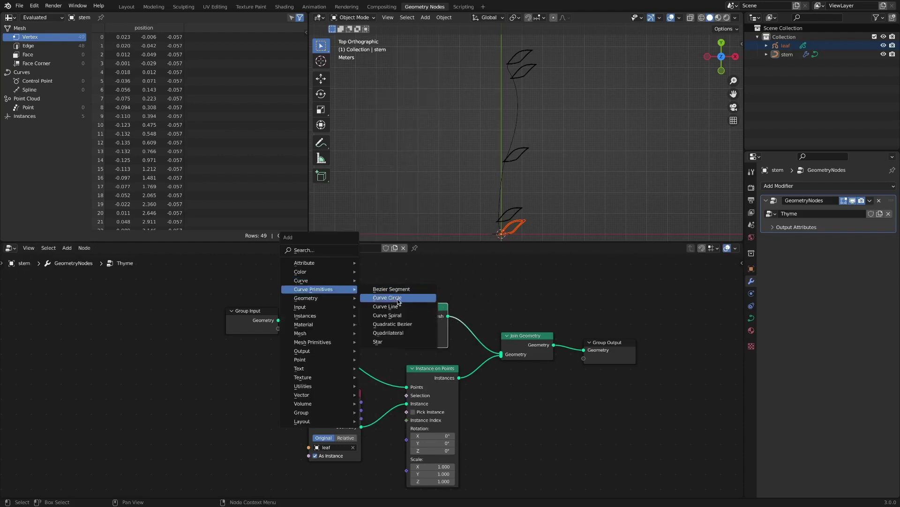
{"action": "left_click", "coordinate": [422, 299]}
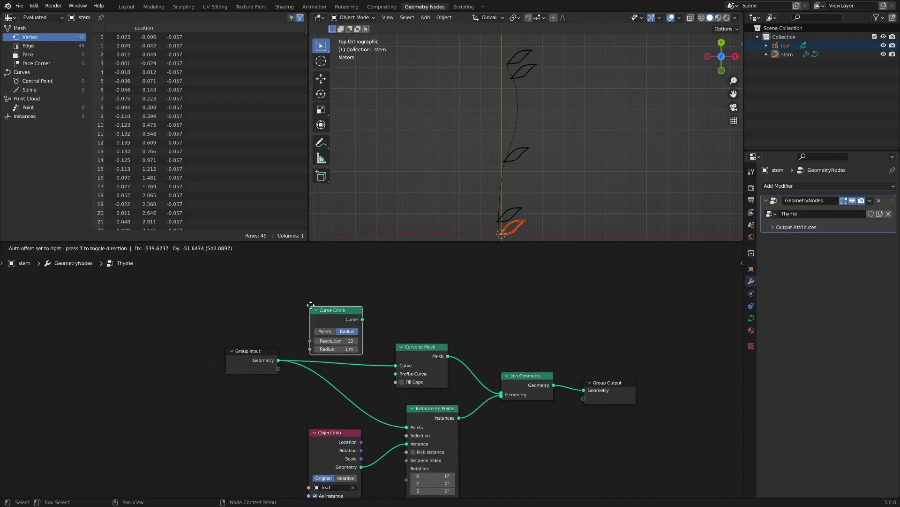
{"action": "left_click", "coordinate": [317, 308]}
{"action": "middle_click_drag", "start_coordinate": [387, 326], "coordinate": [398, 278]}
{"action": "left_click_drag", "start_coordinate": [382, 273], "coordinate": [409, 330]}
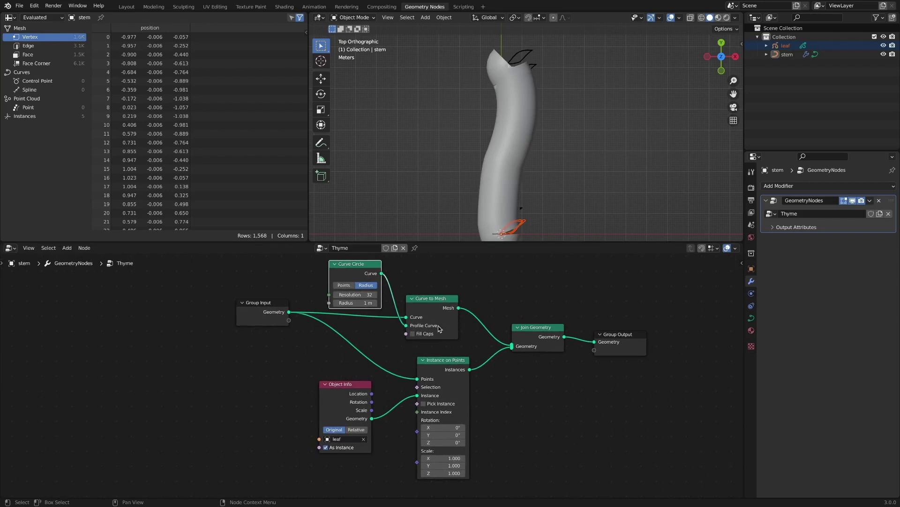
Step: Set the Curve Circle's radius to 0.01 m
{"action": "left_click", "coordinate": [355, 302]}
{"action": "type", "text": ".01"}
{"action": "key", "text": "Return"}
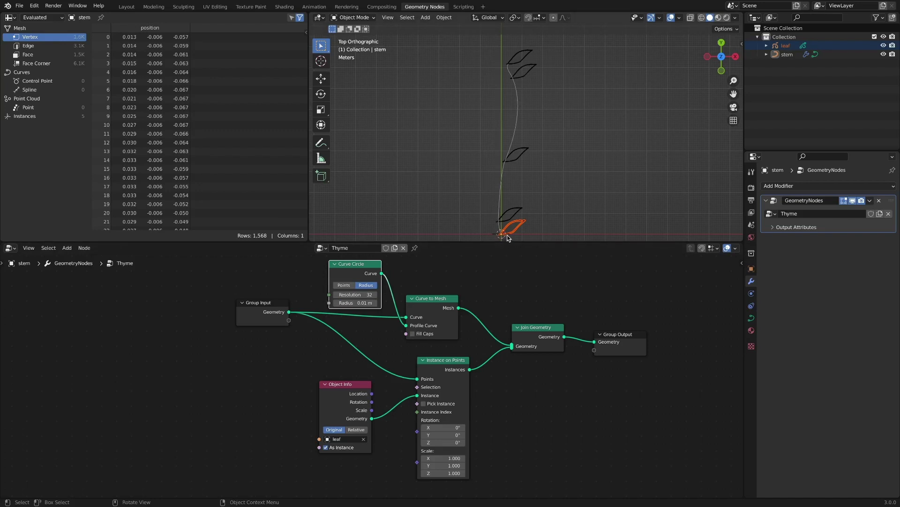
Step: Create a material named black for the stem, with an Emission surface and its color set to black
{"action": "left_click", "coordinate": [751, 330]}
{"action": "left_click", "coordinate": [838, 226]}
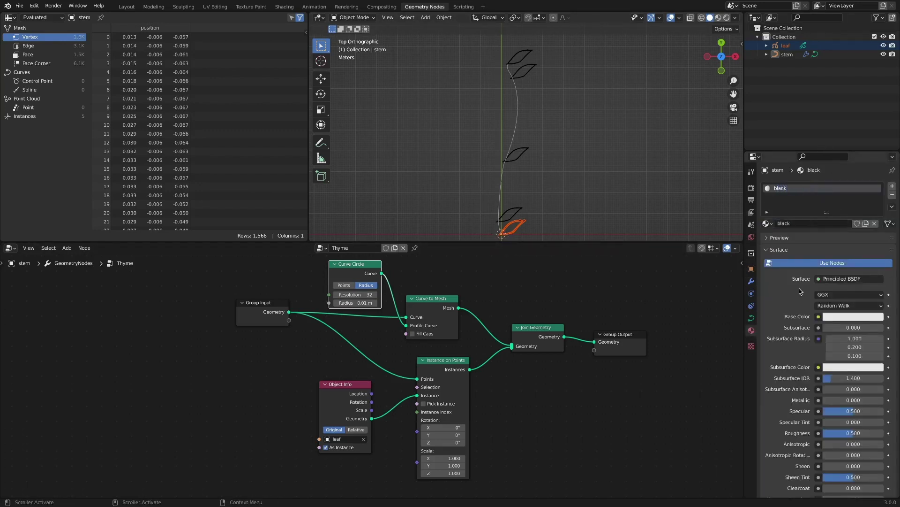
{"action": "left_click", "coordinate": [766, 223]}
{"action": "left_click", "coordinate": [788, 105]}
{"action": "left_click", "coordinate": [855, 295]}
{"action": "left_click_drag", "start_coordinate": [875, 197], "coordinate": [875, 234]}
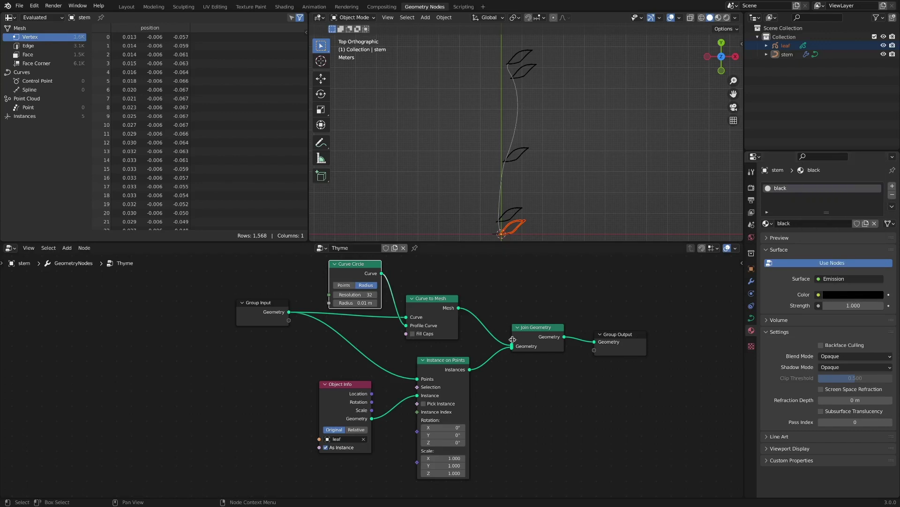
Step: Make room before Join Geometry and insert a Set Material node after Curve to Mesh, assigning the black material
{"action": "left_click_drag", "start_coordinate": [619, 334], "coordinate": [678, 334]}
{"action": "left_click_drag", "start_coordinate": [538, 327], "coordinate": [587, 329]}
{"action": "key", "text": "shift+a"}
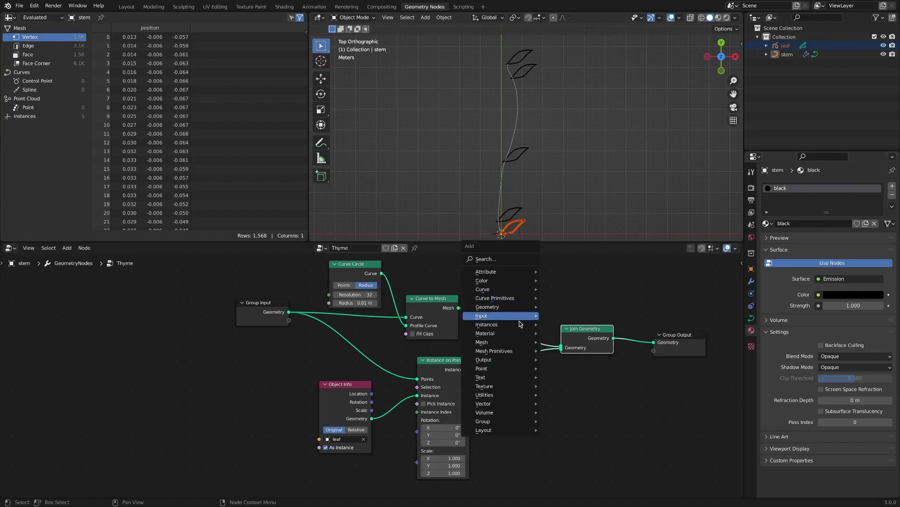
{"action": "mouse_move", "coordinate": [523, 337]}
{"action": "left_click", "coordinate": [569, 368]}
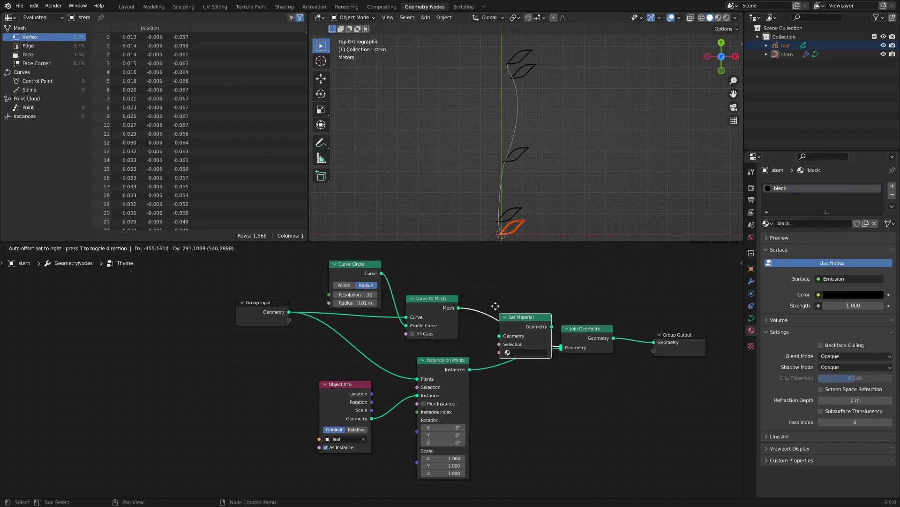
{"action": "left_click", "coordinate": [525, 342]}
{"action": "left_click", "coordinate": [526, 341]}
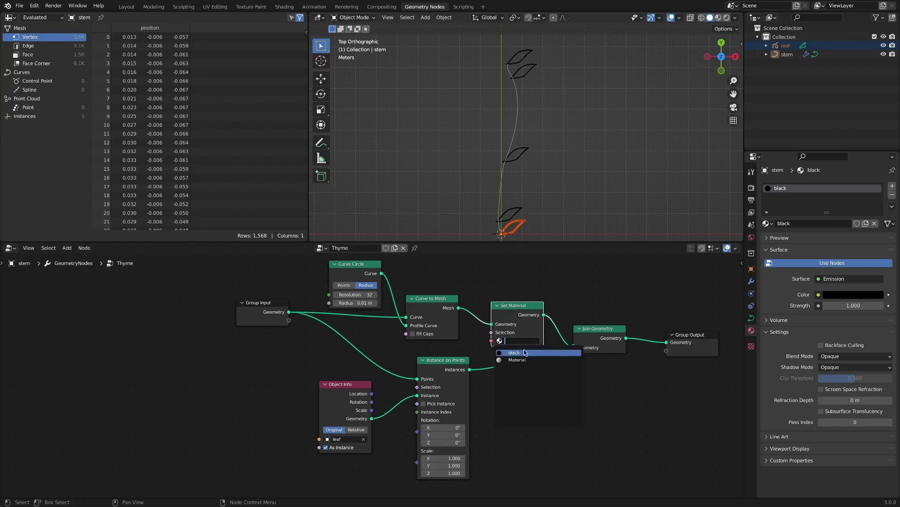
{"action": "left_click", "coordinate": [526, 351]}
Step: Switch the 3D viewport to Rendered shading
{"action": "key", "text": "z"}
{"action": "key", "text": "z"}
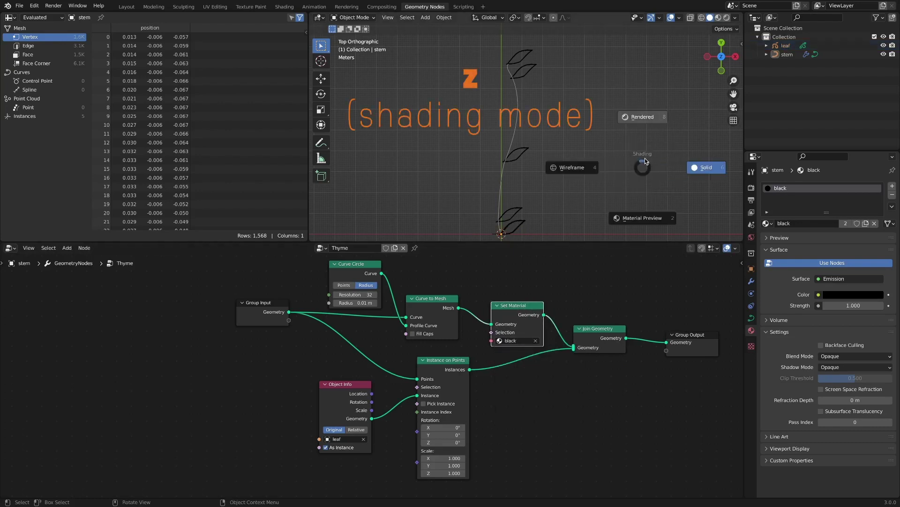
{"action": "left_click", "coordinate": [652, 116]}
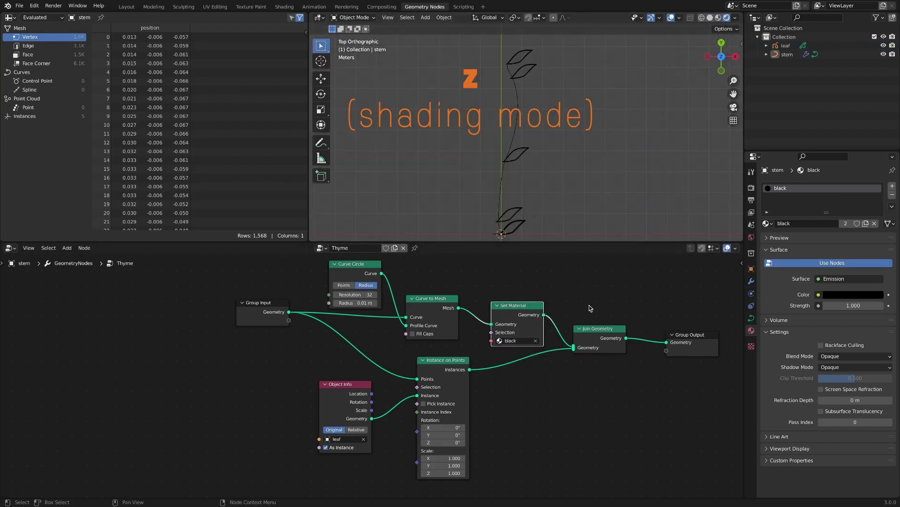
Step: Set the Curve Circle's radius to 0.03 m
{"action": "left_click", "coordinate": [594, 272]}
{"action": "left_click", "coordinate": [351, 304]}
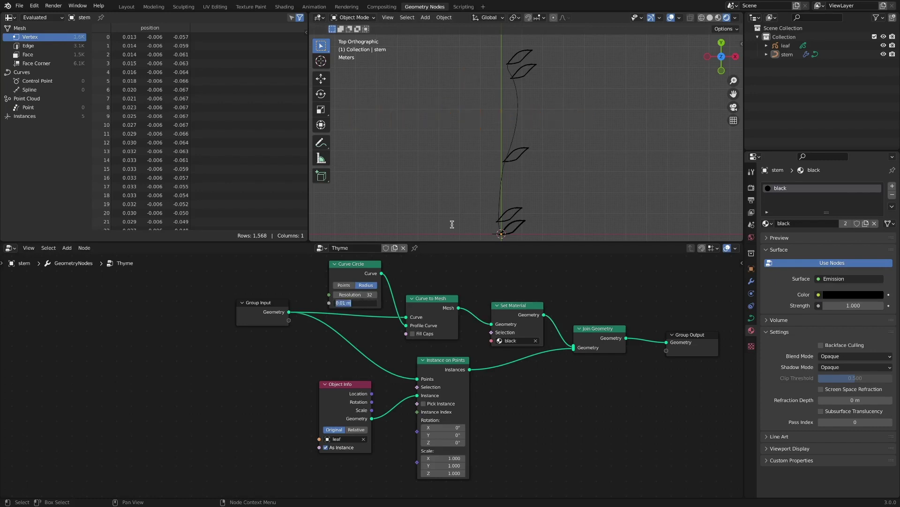
{"action": "type", "text": ".03"}
{"action": "key", "text": "Return"}
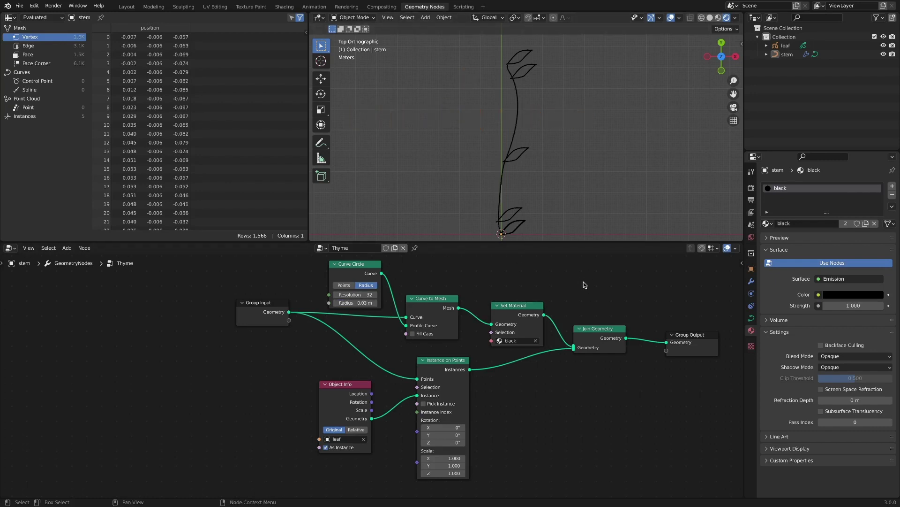
Step: Shift the Instance on Points and leaf Object Info nodes slightly toward Join Geometry
{"action": "middle_click_drag", "start_coordinate": [589, 303], "coordinate": [567, 313]}
{"action": "scroll", "coordinate": [540, 340], "scroll_direction": "down", "scroll_amount": 1}
{"action": "middle_click_drag", "start_coordinate": [506, 350], "coordinate": [508, 341]}
{"action": "left_click_drag", "start_coordinate": [424, 360], "coordinate": [435, 360]}
{"action": "left_click_drag", "start_coordinate": [331, 386], "coordinate": [343, 383]}
{"action": "scroll", "coordinate": [343, 382], "scroll_direction": "down", "scroll_amount": 1}
{"action": "left_click", "coordinate": [445, 362]}
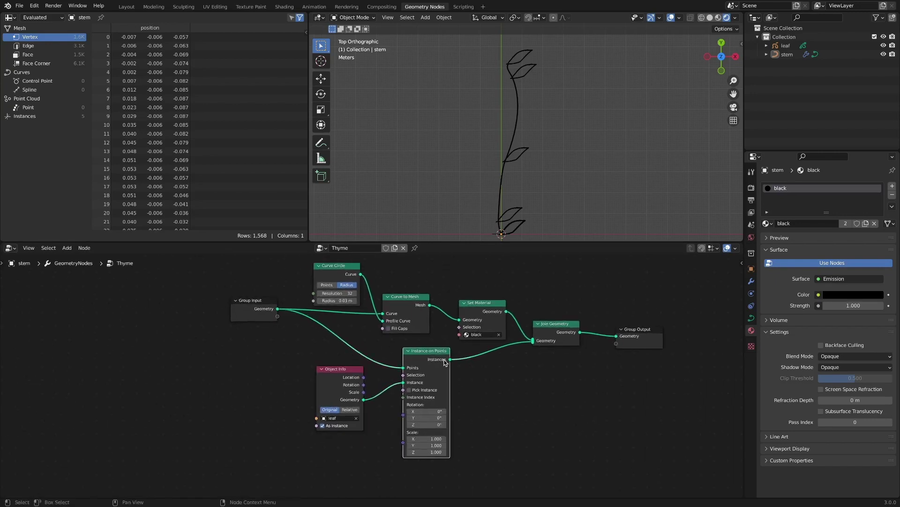
{"action": "key", "text": "shift+d"}
{"action": "left_click", "coordinate": [455, 485]}
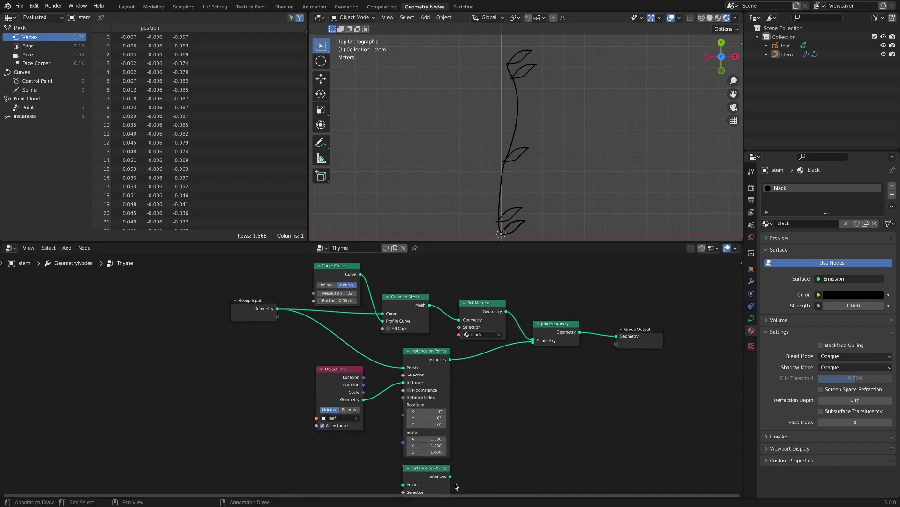
{"action": "scroll", "coordinate": [494, 438], "scroll_direction": "down", "scroll_amount": 1}
{"action": "middle_click_drag", "start_coordinate": [496, 439], "coordinate": [499, 423]}
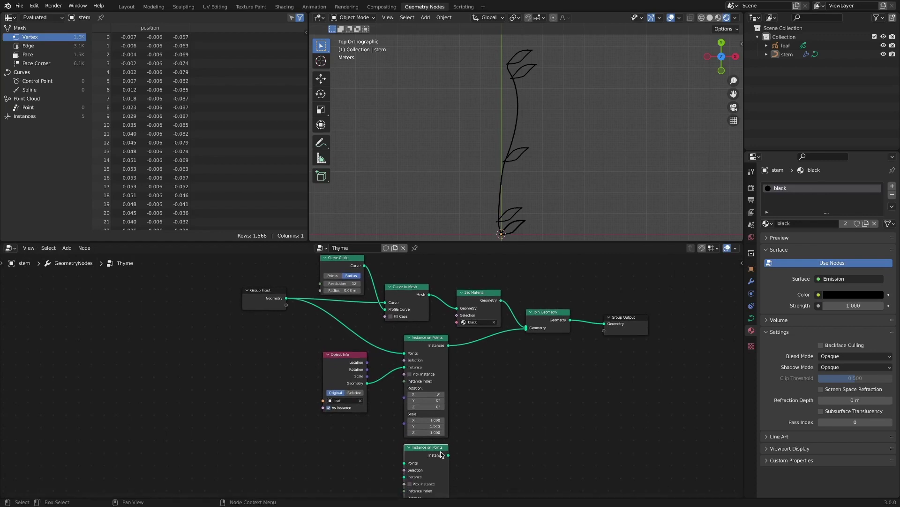
{"action": "key", "text": "x"}
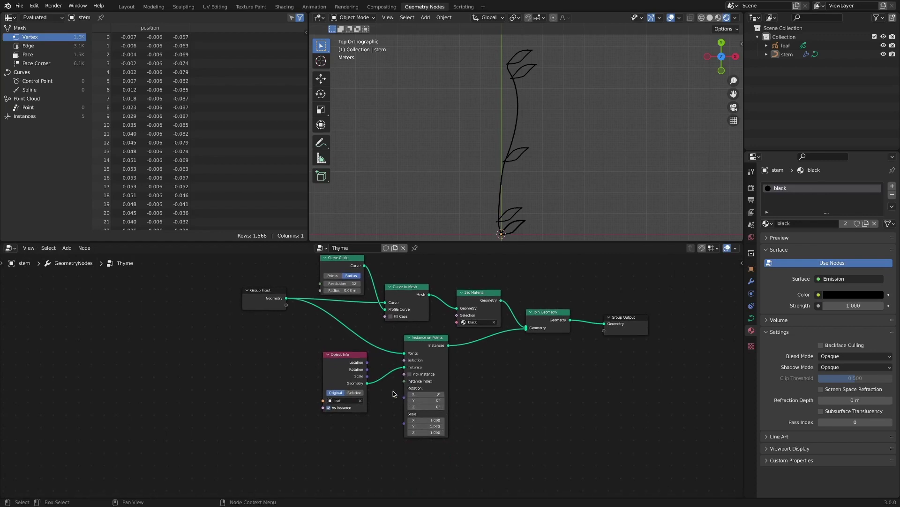
Step: Group the leaf Object Info and Instance on Points nodes, exit the group and label it Instance on Points
{"action": "left_click_drag", "start_coordinate": [328, 338], "coordinate": [453, 446]}
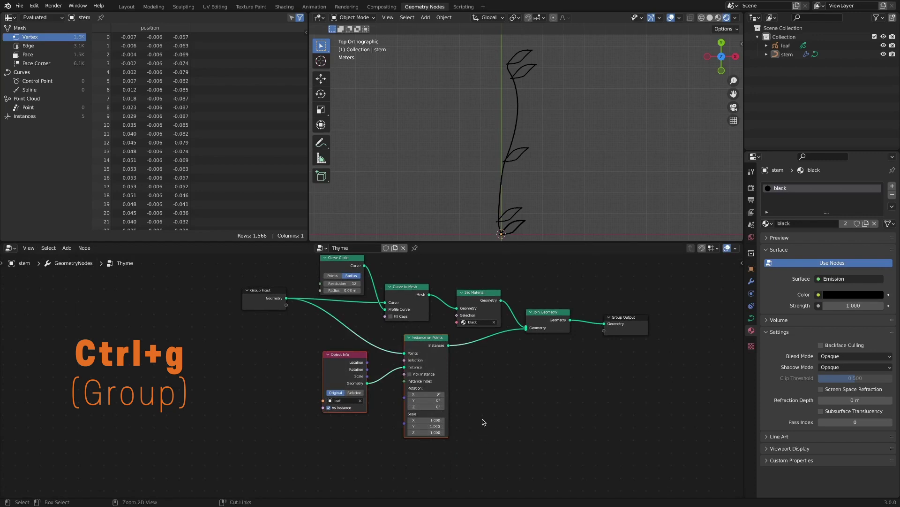
{"action": "key", "text": "ctrl+g"}
{"action": "key", "text": "Tab"}
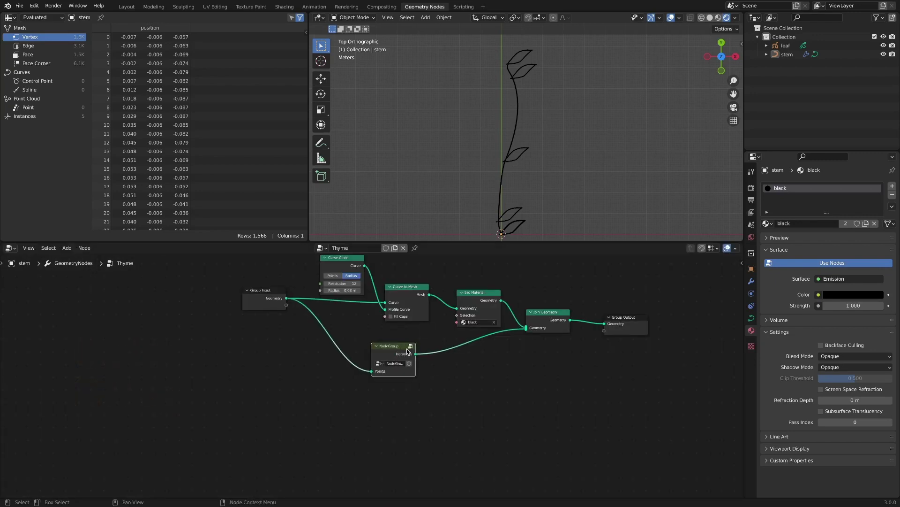
{"action": "key", "text": "F2"}
{"action": "type", "text": "Instance on Points"}
{"action": "key", "text": "Return"}
Step: Duplicate the Instance on Points group below the original, keeping its Points input linked to Group Input's Geometry
{"action": "left_click_drag", "start_coordinate": [387, 344], "coordinate": [393, 341]}
{"action": "scroll", "coordinate": [477, 384], "scroll_direction": "up", "scroll_amount": 1}
{"action": "key", "text": "shift+d"}
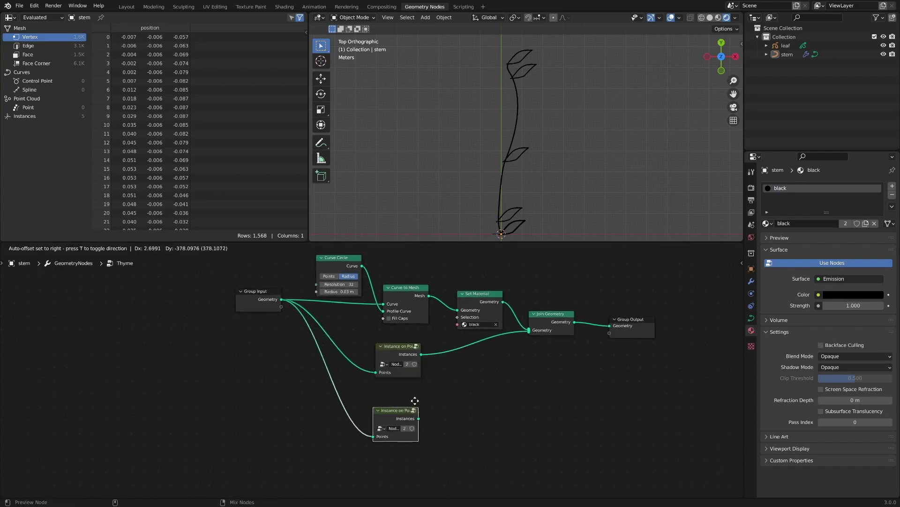
{"action": "left_click", "coordinate": [412, 396]}
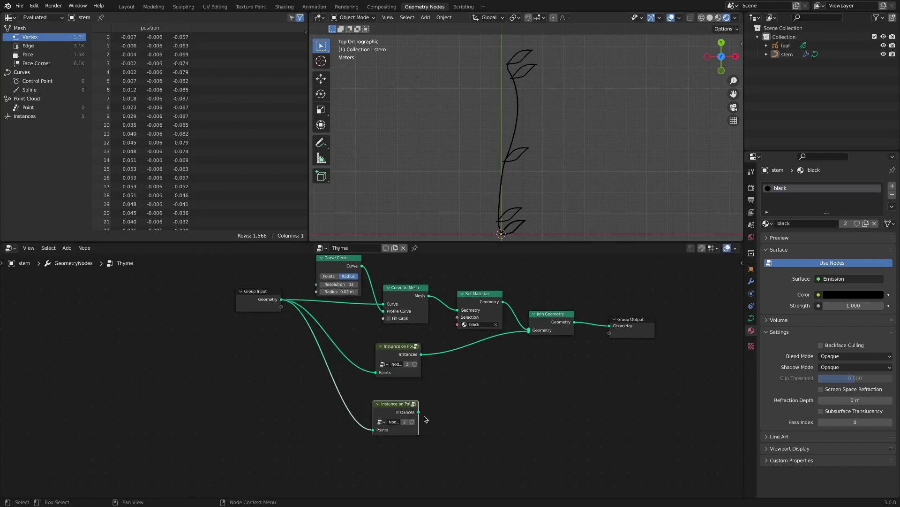
Step: Add a Rotate Instances node with Y rotation 180° and route the duplicate group's Instances through it into Join Geometry
{"action": "key", "text": "shift+a"}
{"action": "mouse_move", "coordinate": [457, 396]}
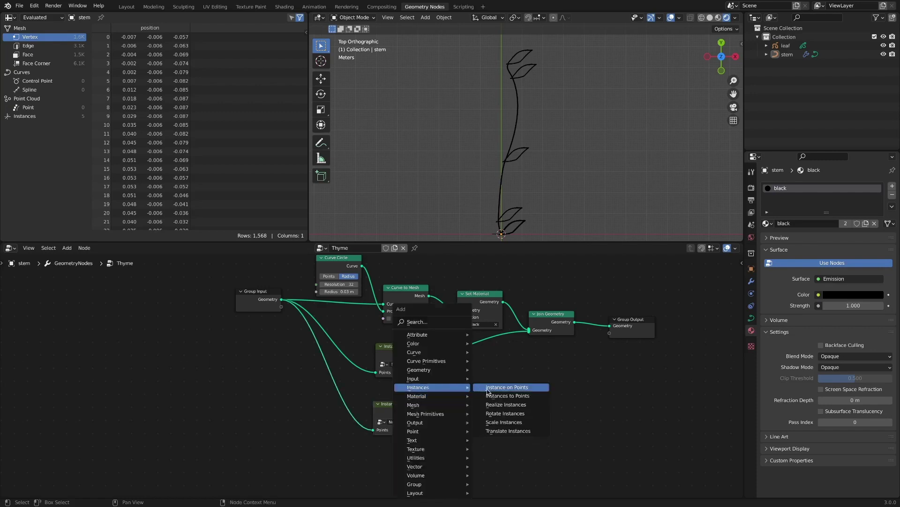
{"action": "left_click", "coordinate": [500, 413]}
{"action": "left_click", "coordinate": [463, 379]}
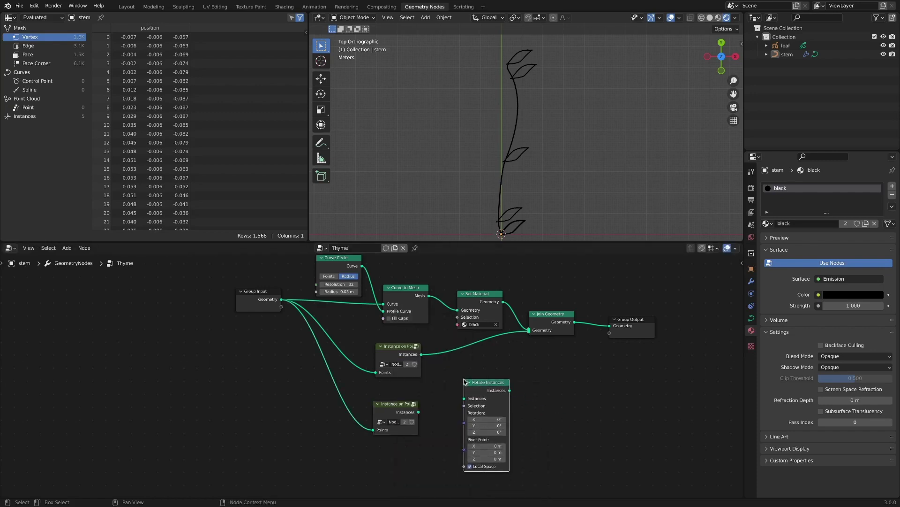
{"action": "left_click", "coordinate": [493, 425]}
{"action": "key", "text": "Return"}
{"action": "left_click_drag", "start_coordinate": [420, 413], "coordinate": [532, 329]}
Step: In Edit Mode, draw one additional upward stem curve on each side of the existing one, and return to Object Mode
{"action": "scroll", "coordinate": [568, 183], "scroll_direction": "down", "scroll_amount": 2}
{"action": "middle_click_drag", "start_coordinate": [520, 142], "coordinate": [506, 143], "text": "shift"}
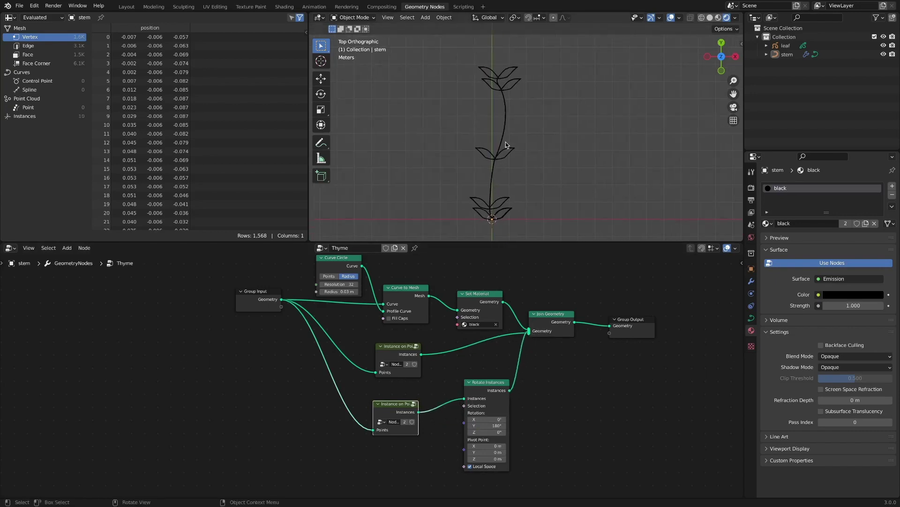
{"action": "key", "text": "Tab"}
{"action": "left_click_drag", "start_coordinate": [587, 218], "coordinate": [624, 92]}
{"action": "left_click_drag", "start_coordinate": [409, 218], "coordinate": [377, 96]}
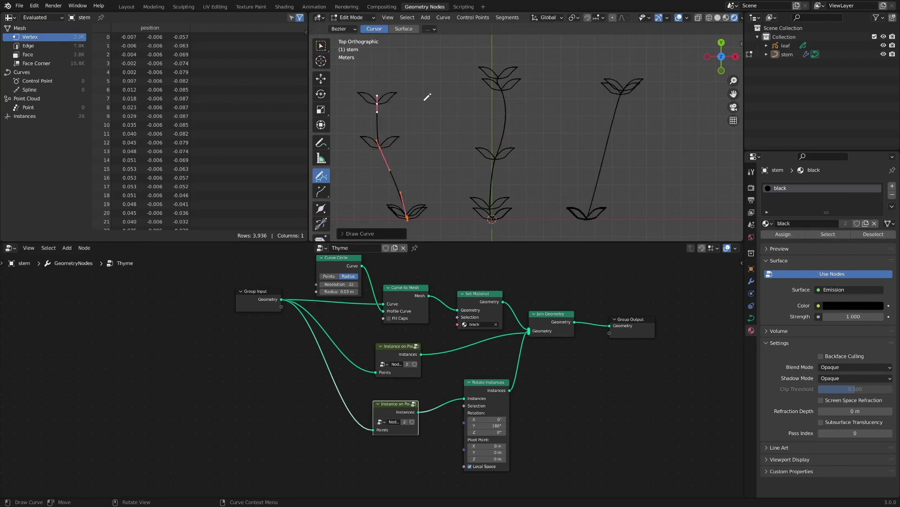
{"action": "left_click", "coordinate": [361, 17]}
{"action": "left_click", "coordinate": [355, 24]}
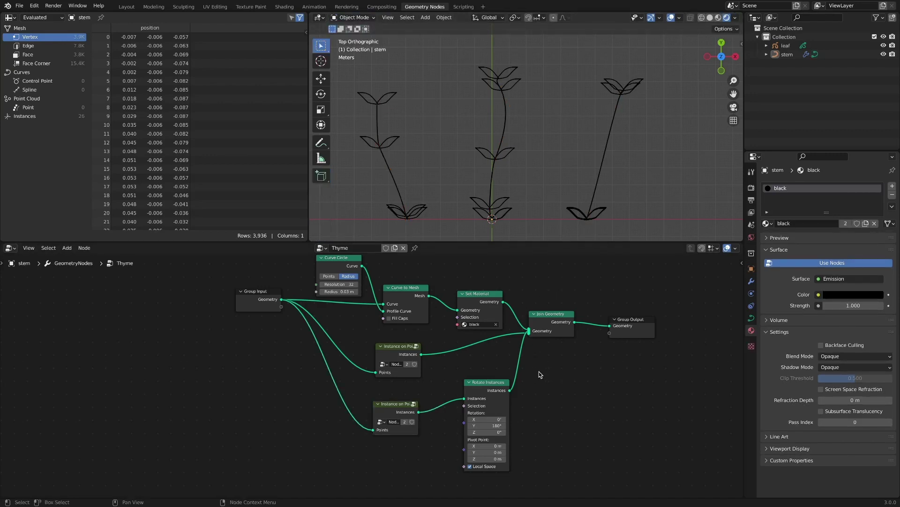
Step: Add a Resample Curve node below Group Input, shifting Group Input farther from the other nodes to make room
{"action": "middle_click_drag", "start_coordinate": [554, 381], "coordinate": [512, 362], "text": "ctrl"}
{"action": "left_click_drag", "start_coordinate": [297, 311], "coordinate": [243, 323]}
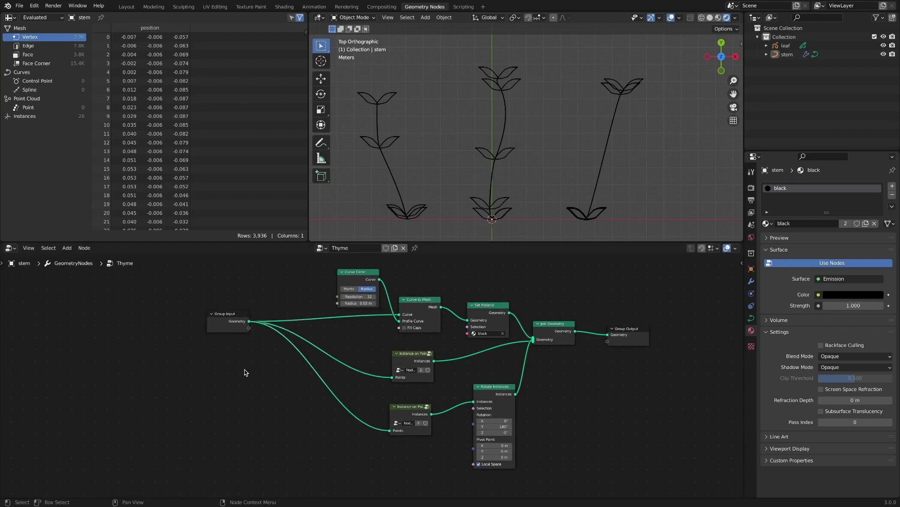
{"action": "key", "text": "shift+a"}
{"action": "mouse_move", "coordinate": [245, 369]}
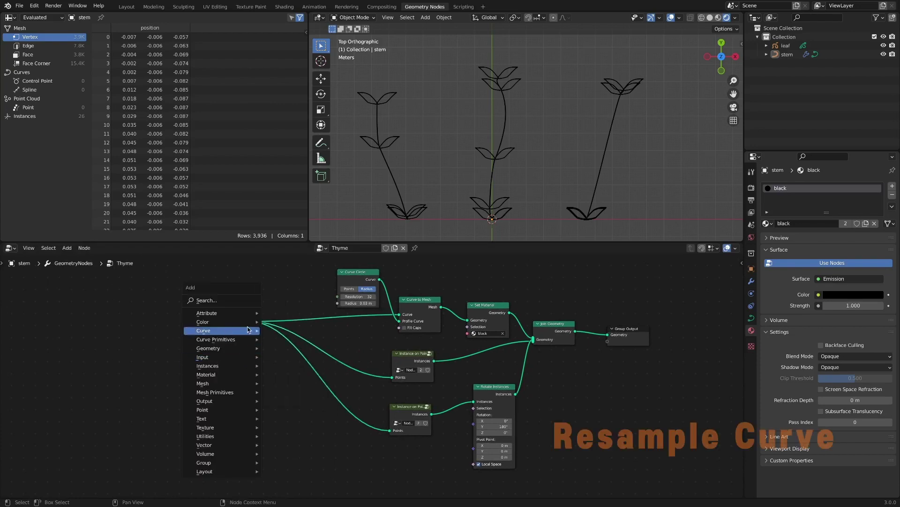
{"action": "mouse_move", "coordinate": [245, 333]}
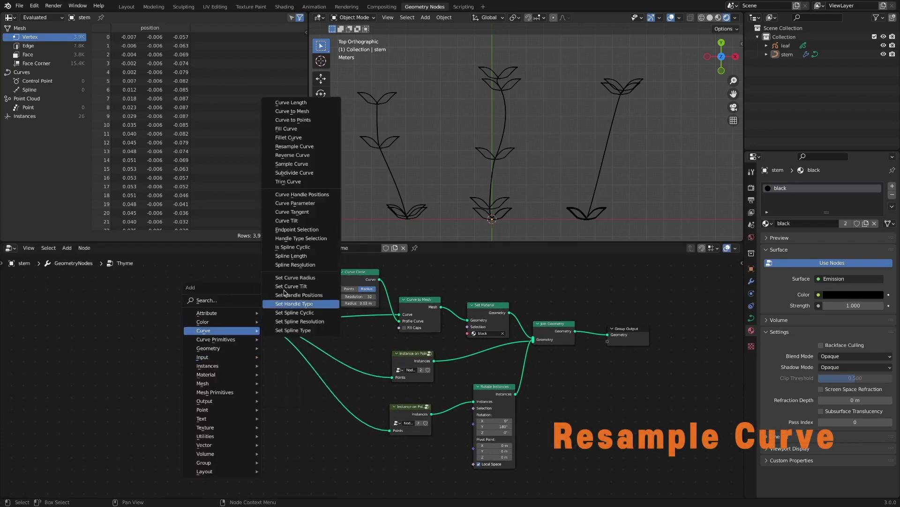
{"action": "left_click", "coordinate": [331, 147]}
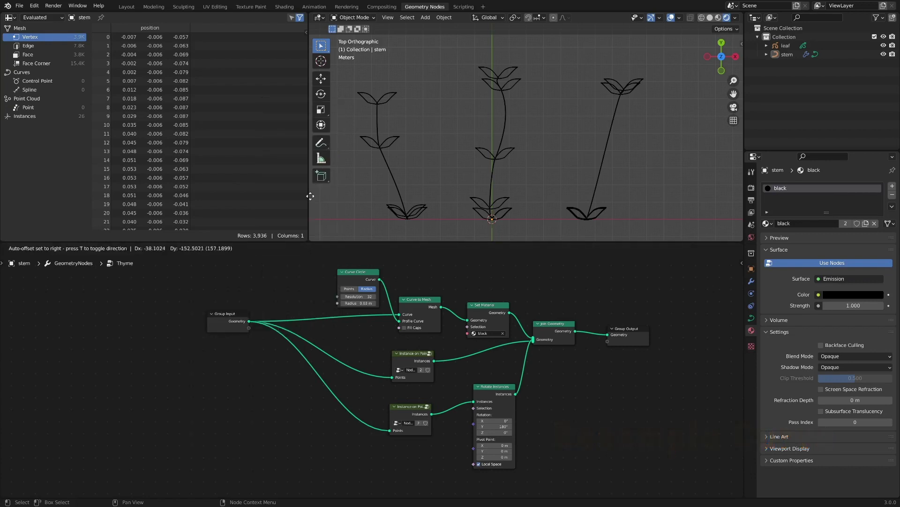
{"action": "left_click", "coordinate": [278, 377]}
{"action": "left_click_drag", "start_coordinate": [245, 323], "coordinate": [235, 327]}
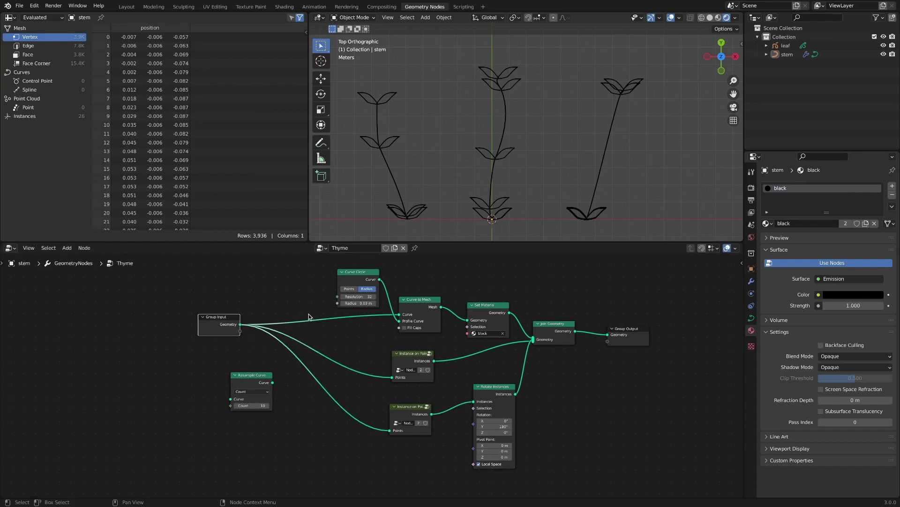
Step: Replace Group Input's three direct links with one reroute feeding Curve to Mesh's Curve and both Instance on Points groups' Points inputs
{"action": "right_click_drag", "start_coordinate": [315, 311], "coordinate": [305, 416], "text": "ctrl"}
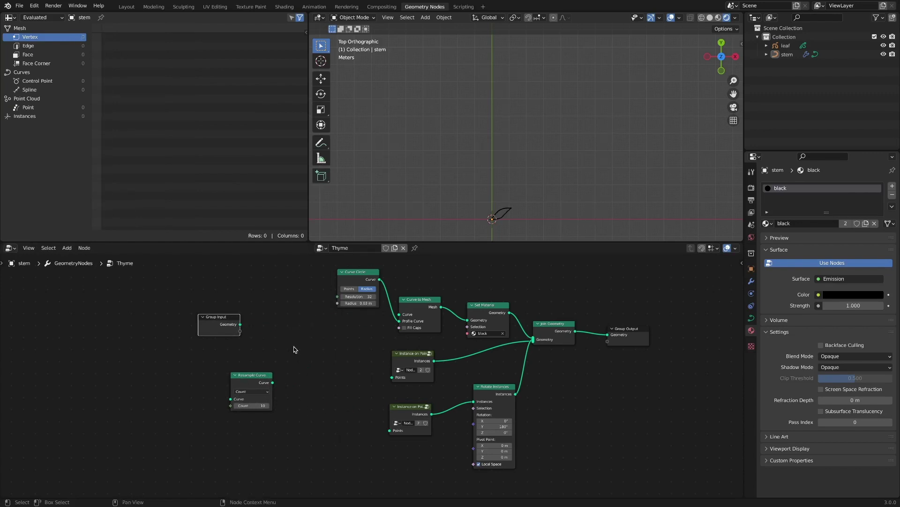
{"action": "left_click_drag", "start_coordinate": [240, 324], "coordinate": [406, 316]}
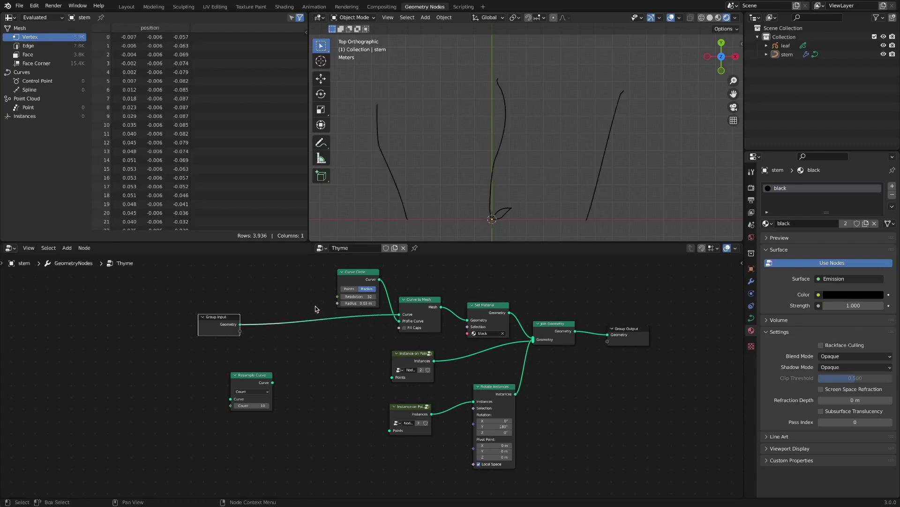
{"action": "right_click_drag", "start_coordinate": [317, 308], "coordinate": [305, 351], "text": "shift"}
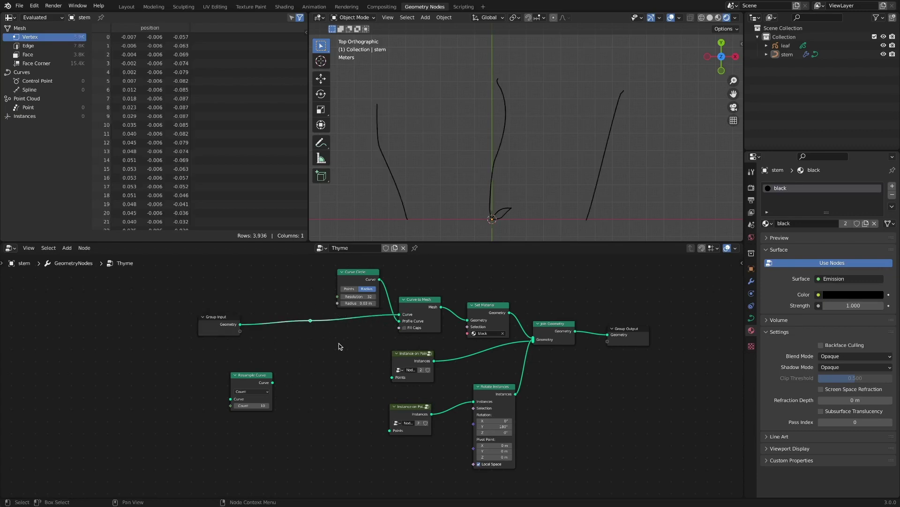
{"action": "left_click_drag", "start_coordinate": [310, 323], "coordinate": [389, 377]}
{"action": "left_click_drag", "start_coordinate": [307, 341], "coordinate": [390, 430]}
{"action": "left_click_drag", "start_coordinate": [225, 319], "coordinate": [192, 325]}
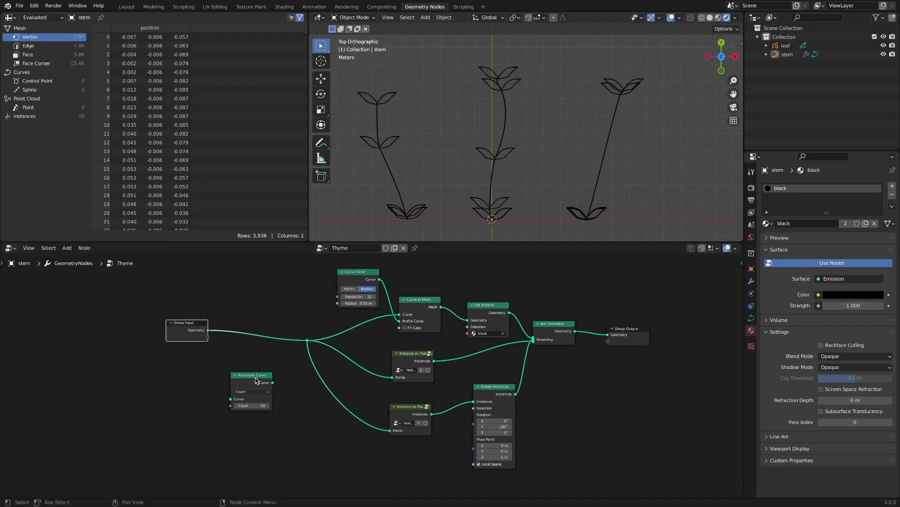
Step: Insert Resample Curve between Group Input and the reroute, and set its Count to 7
{"action": "left_click_drag", "start_coordinate": [253, 376], "coordinate": [262, 328]}
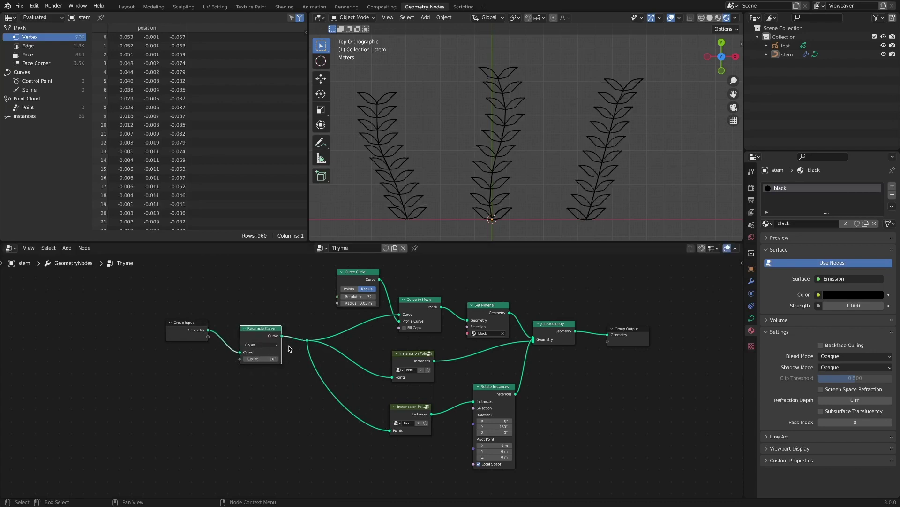
{"action": "left_click", "coordinate": [260, 359]}
{"action": "type", "text": "7"}
{"action": "key", "text": "Return"}
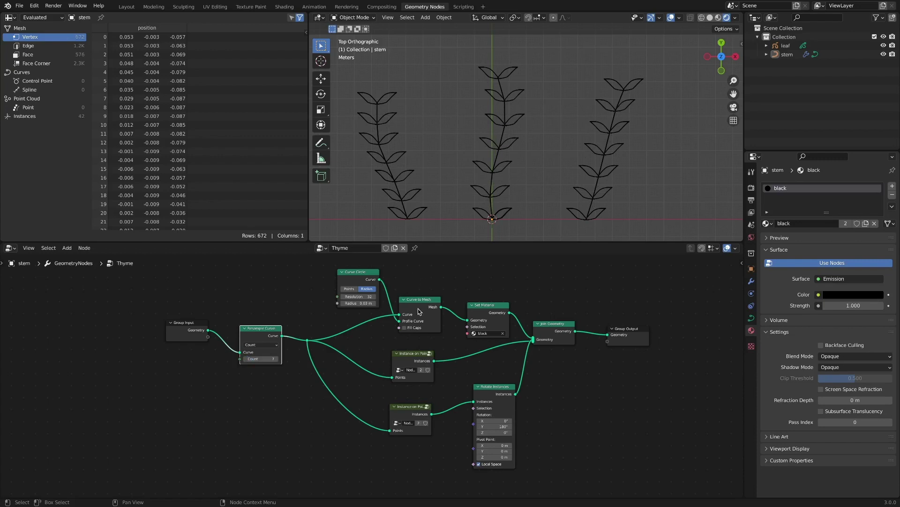
Step: Inside the Instance on Points group, move Object Info below the links, expose Rotation as a group input, and exit the group
{"action": "left_click", "coordinate": [412, 360]}
{"action": "key", "text": "Tab"}
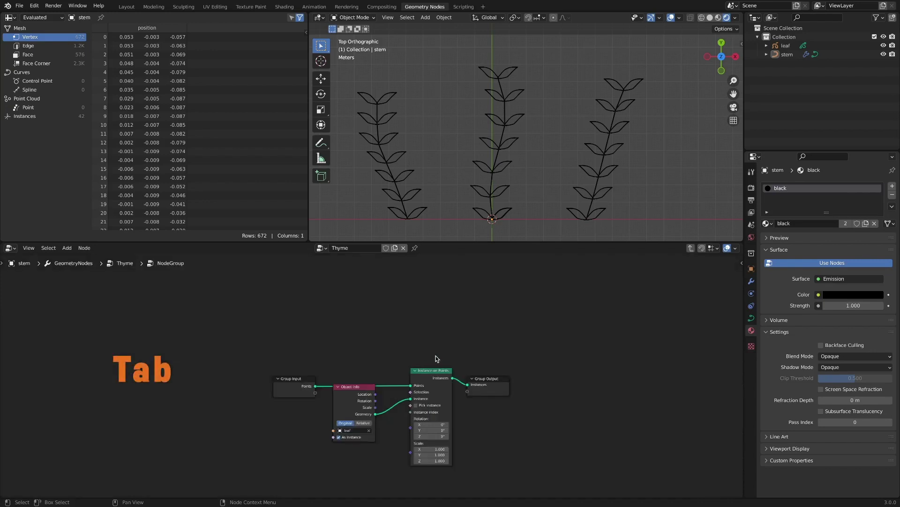
{"action": "middle_click_drag", "start_coordinate": [435, 355], "coordinate": [448, 300], "text": "ctrl"}
{"action": "middle_click_drag", "start_coordinate": [504, 340], "coordinate": [505, 255]}
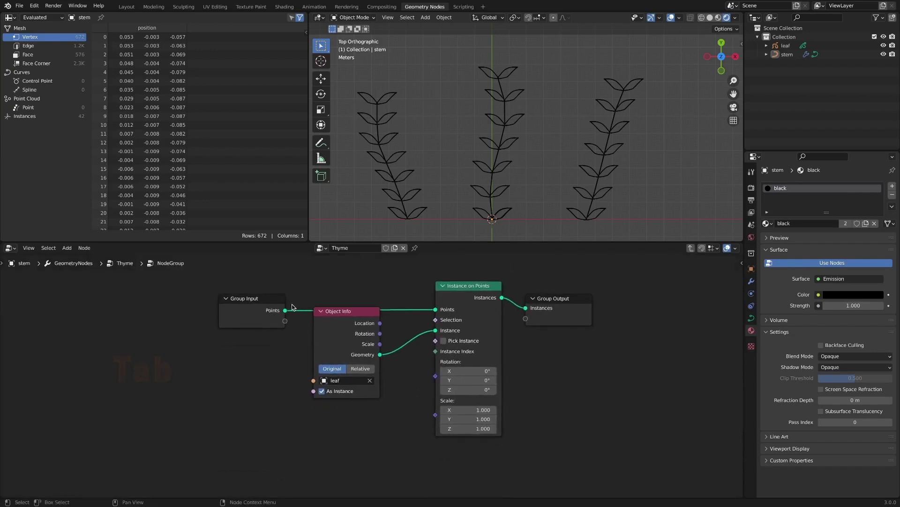
{"action": "left_click_drag", "start_coordinate": [340, 311], "coordinate": [332, 362], "text": "alt"}
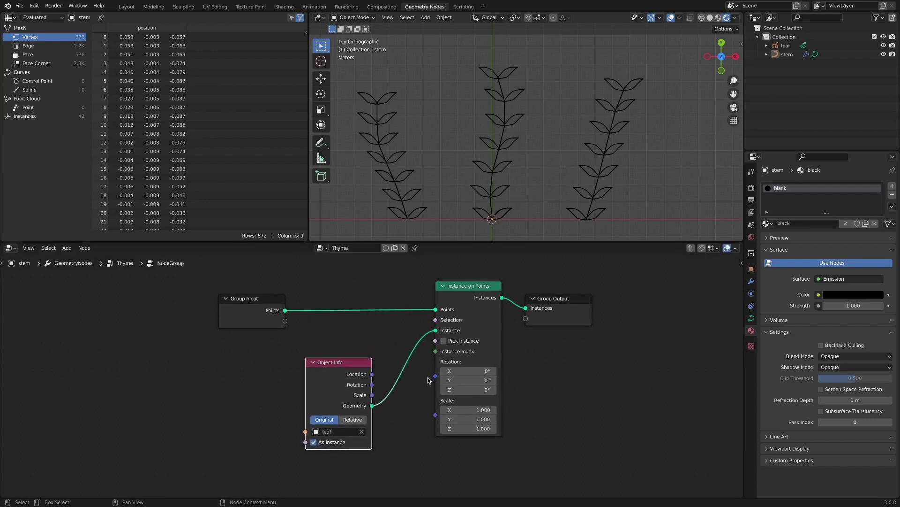
{"action": "left_click_drag", "start_coordinate": [435, 378], "coordinate": [285, 321]}
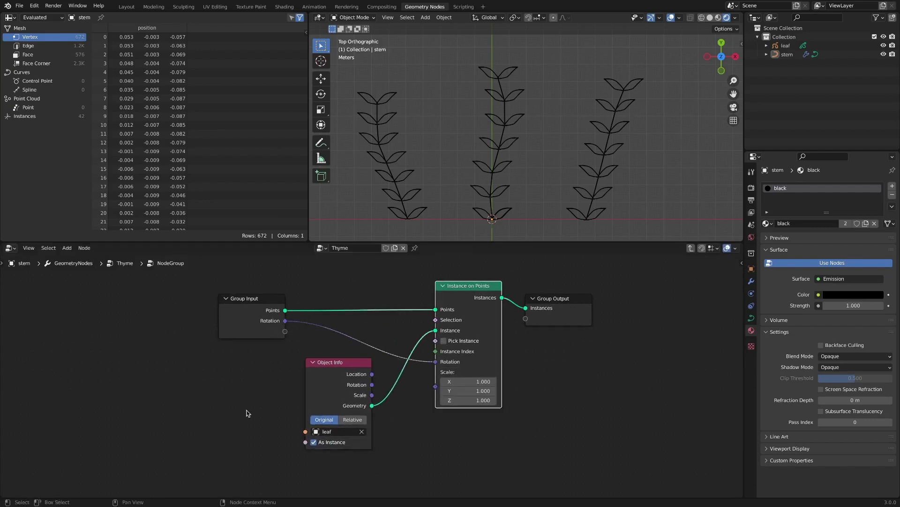
{"action": "left_click", "coordinate": [271, 398]}
{"action": "key", "text": "Tab"}
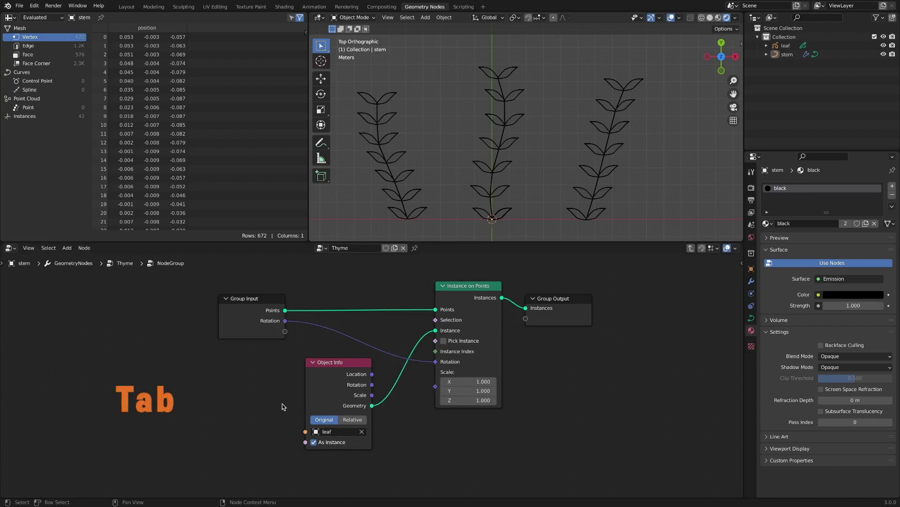
Step: Space the two Instance on Points group nodes apart so that they no longer overlap
{"action": "scroll", "coordinate": [502, 386], "scroll_direction": "down", "scroll_amount": 3}
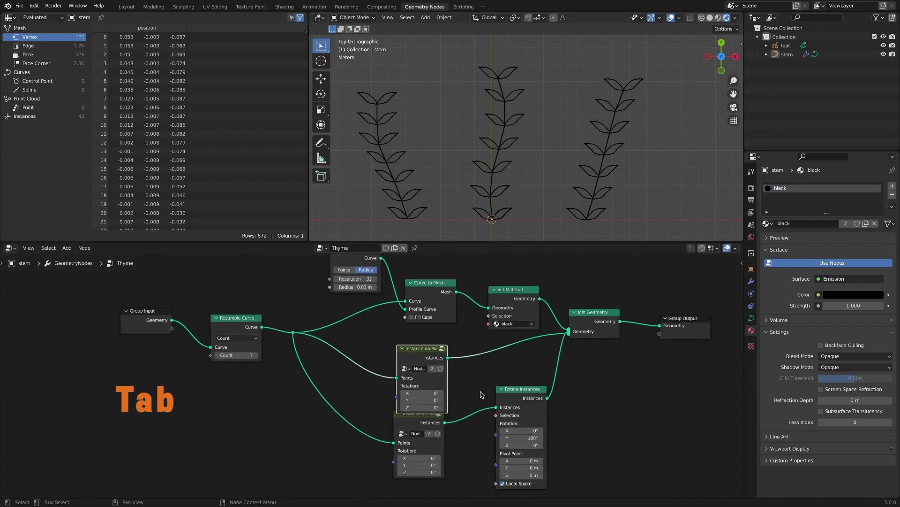
{"action": "middle_click_drag", "start_coordinate": [464, 383], "coordinate": [491, 376]}
{"action": "left_click_drag", "start_coordinate": [449, 343], "coordinate": [451, 330]}
{"action": "left_click_drag", "start_coordinate": [443, 407], "coordinate": [454, 407]}
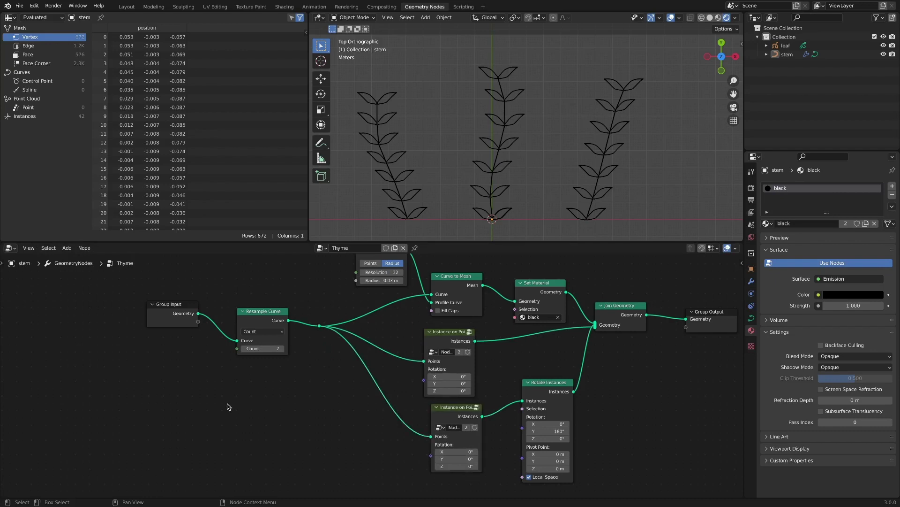
Step: Add a Normal input node and an Align Euler to Vector node below Resample Curve
{"action": "key", "text": "shift+a"}
{"action": "mouse_move", "coordinate": [230, 383]}
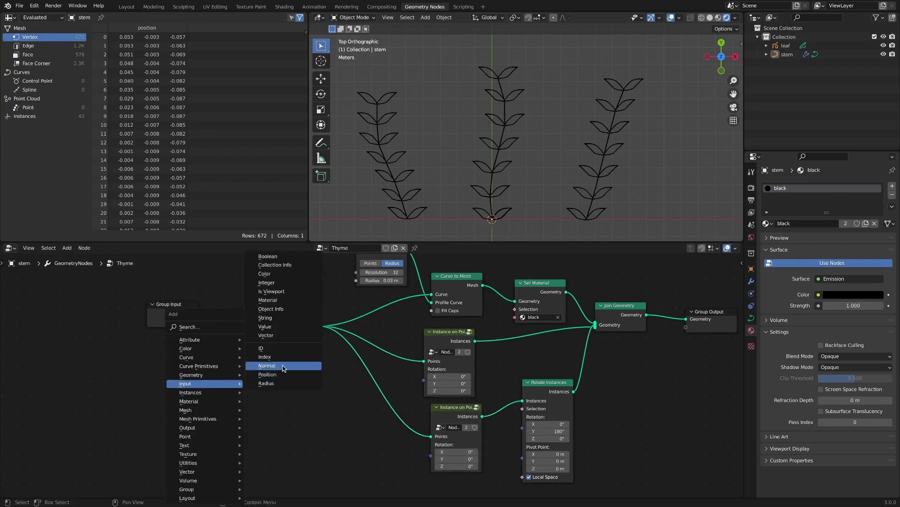
{"action": "left_click", "coordinate": [267, 366]}
{"action": "left_click", "coordinate": [164, 394]}
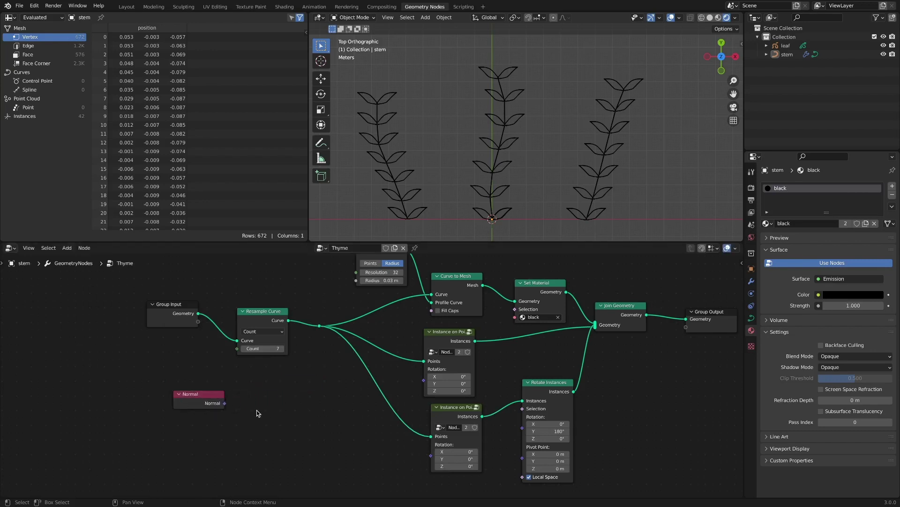
{"action": "key", "text": "shift+a"}
{"action": "mouse_move", "coordinate": [262, 412]}
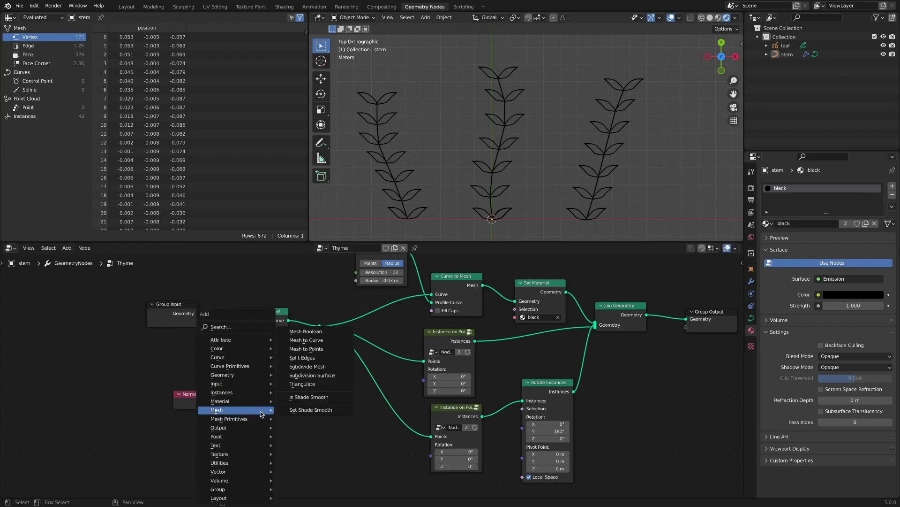
{"action": "mouse_move", "coordinate": [263, 463]}
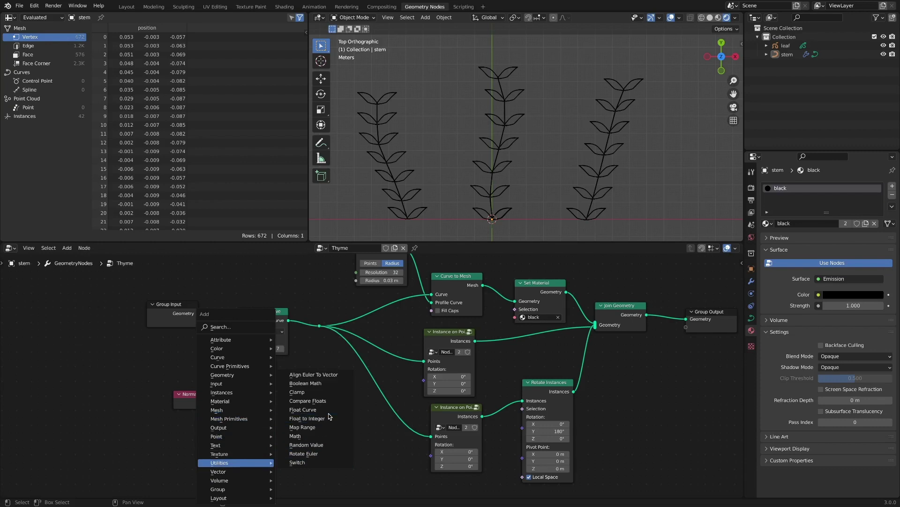
{"action": "left_click", "coordinate": [341, 379]}
{"action": "left_click", "coordinate": [272, 374]}
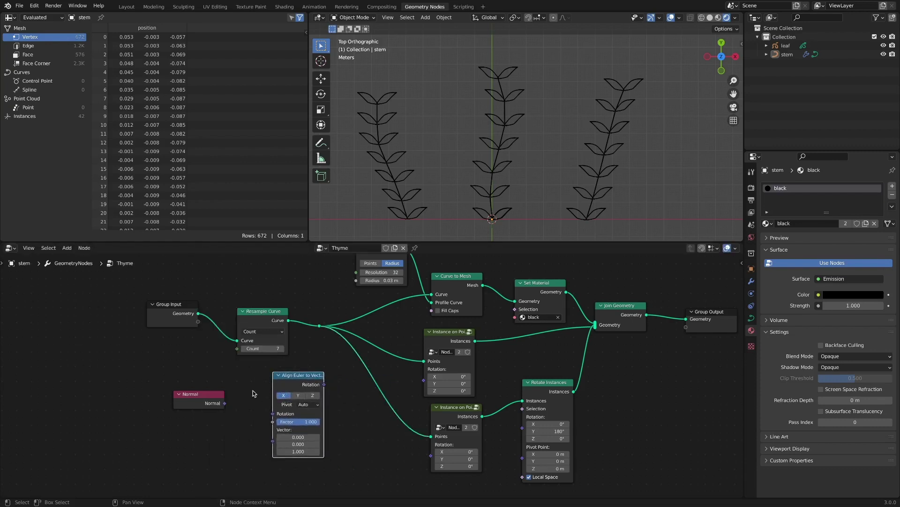
Step: Link Normal to Align Euler to Vector's Vector input, and its Rotation output to both Instance on Points groups' Rotation inputs
{"action": "left_click_drag", "start_coordinate": [225, 403], "coordinate": [272, 440]}
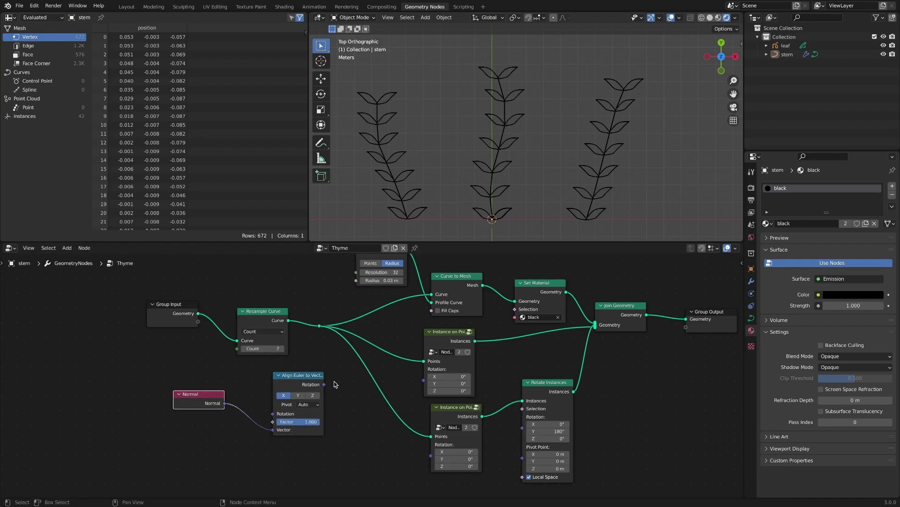
{"action": "left_click_drag", "start_coordinate": [324, 384], "coordinate": [427, 382]}
{"action": "left_click_drag", "start_coordinate": [324, 384], "coordinate": [432, 455]}
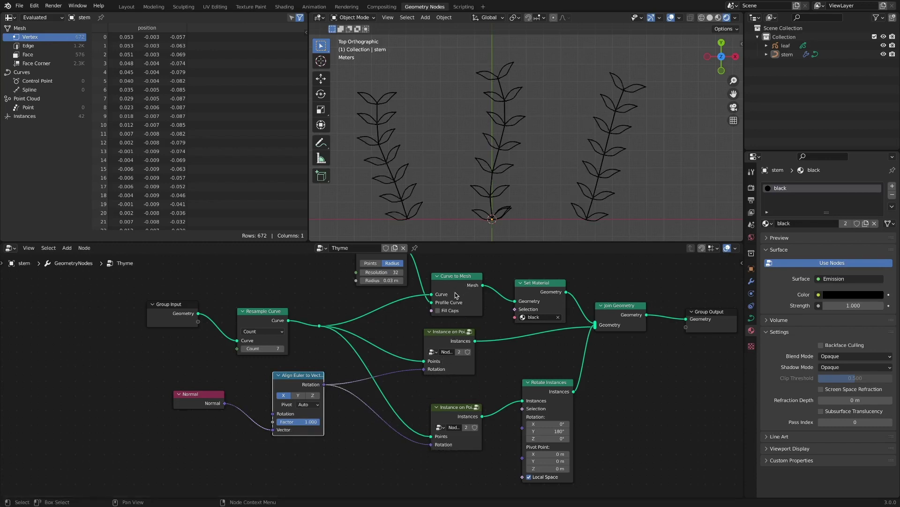
Step: Spread out the Thyme node layout, placing Group Output above Join Geometry and repositioning Curve Circle, Set Material, Rotate Instances and the input nodes
{"action": "middle_click_drag", "start_coordinate": [503, 363], "coordinate": [489, 384], "text": "ctrl"}
{"action": "left_click", "coordinate": [366, 280]}
{"action": "left_click_drag", "start_coordinate": [367, 283], "coordinate": [356, 297]}
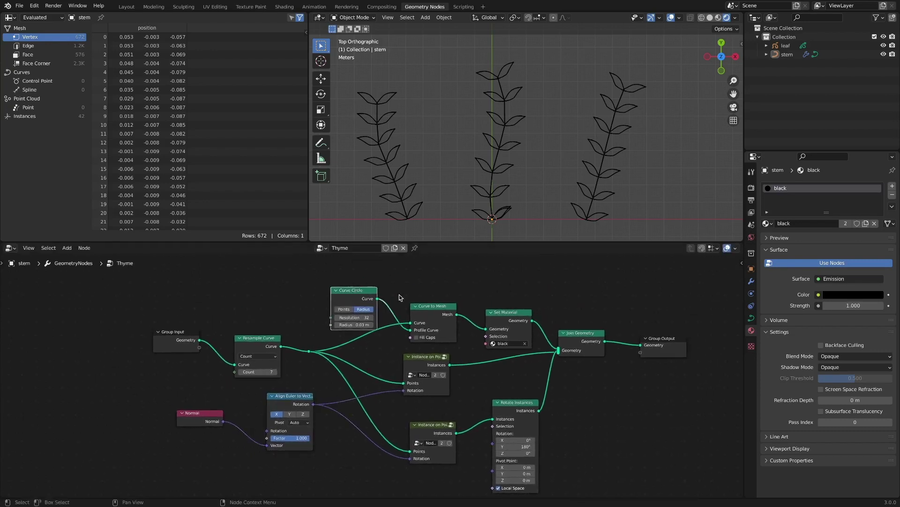
{"action": "left_click_drag", "start_coordinate": [655, 339], "coordinate": [693, 336]}
{"action": "left_click_drag", "start_coordinate": [581, 333], "coordinate": [625, 335]}
{"action": "left_click_drag", "start_coordinate": [696, 337], "coordinate": [625, 310]}
{"action": "left_click_drag", "start_coordinate": [518, 312], "coordinate": [557, 308]}
{"action": "left_click_drag", "start_coordinate": [618, 336], "coordinate": [628, 337]}
{"action": "left_click_drag", "start_coordinate": [515, 402], "coordinate": [522, 381]}
{"action": "middle_click_drag", "start_coordinate": [468, 393], "coordinate": [460, 371], "text": "ctrl"}
{"action": "left_click_drag", "start_coordinate": [146, 320], "coordinate": [152, 331]}
{"action": "left_click_drag", "start_coordinate": [235, 327], "coordinate": [235, 322]}
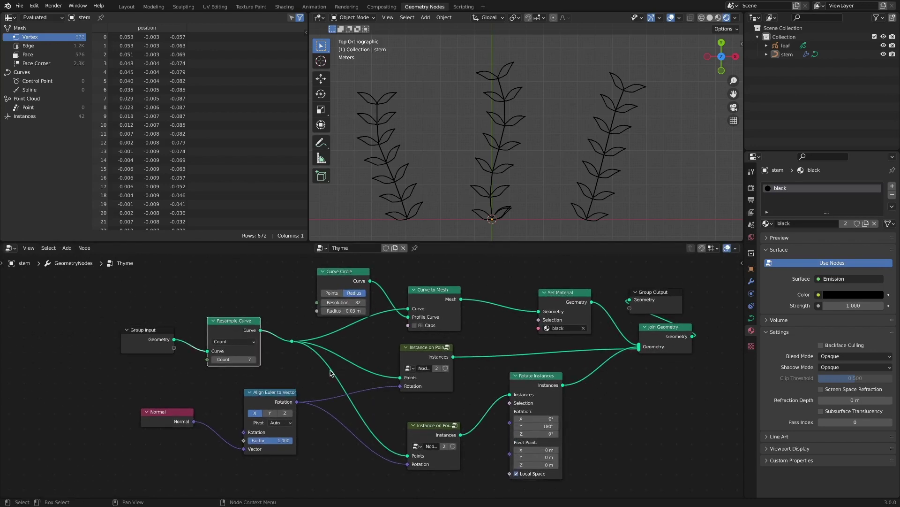
Step: Inside the Instance on Points group, expose the node's Selection as a group input and exit the group
{"action": "left_click", "coordinate": [430, 352]}
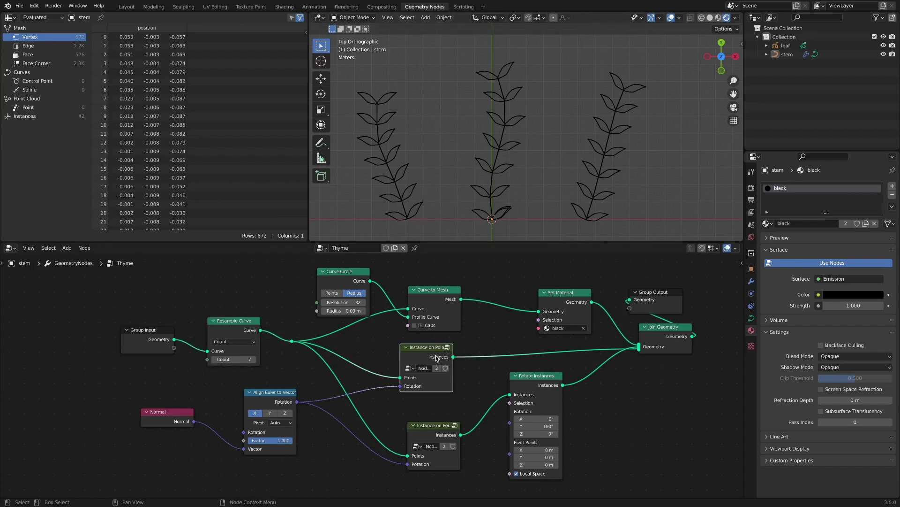
{"action": "key", "text": "Tab"}
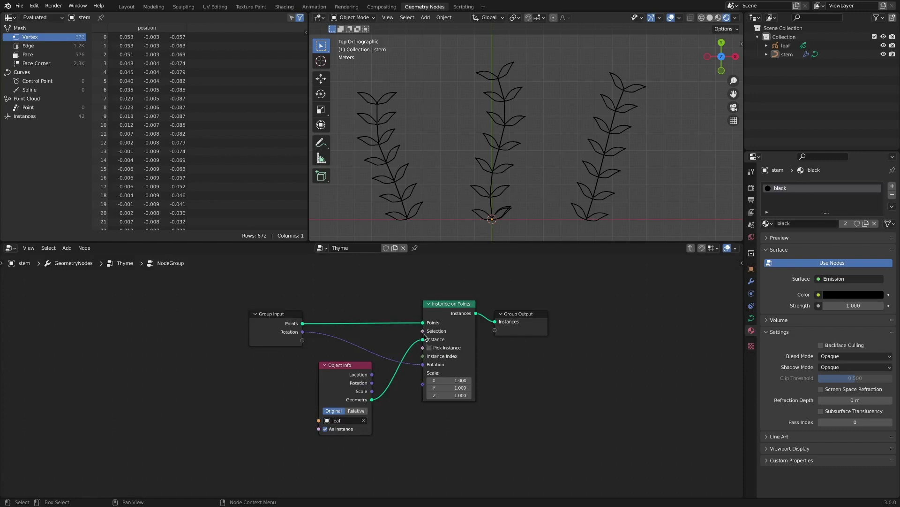
{"action": "left_click_drag", "start_coordinate": [423, 331], "coordinate": [302, 340]}
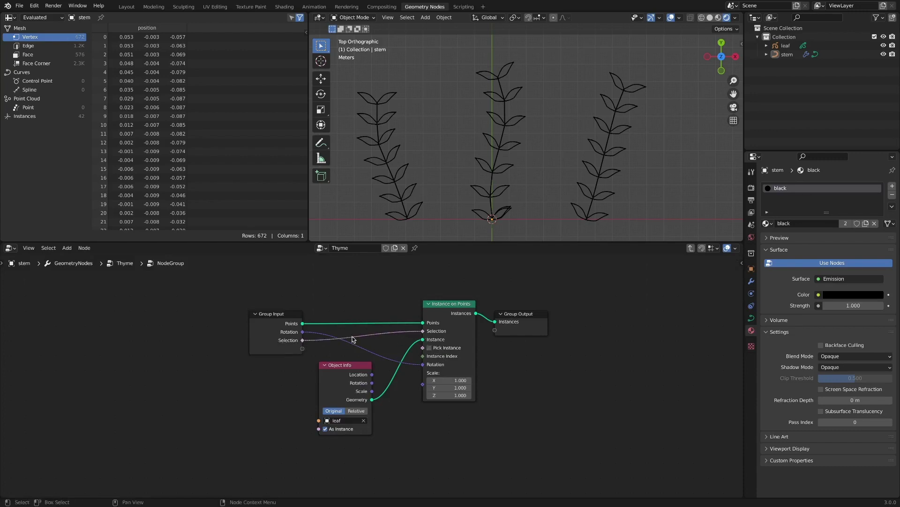
{"action": "key", "text": "Tab"}
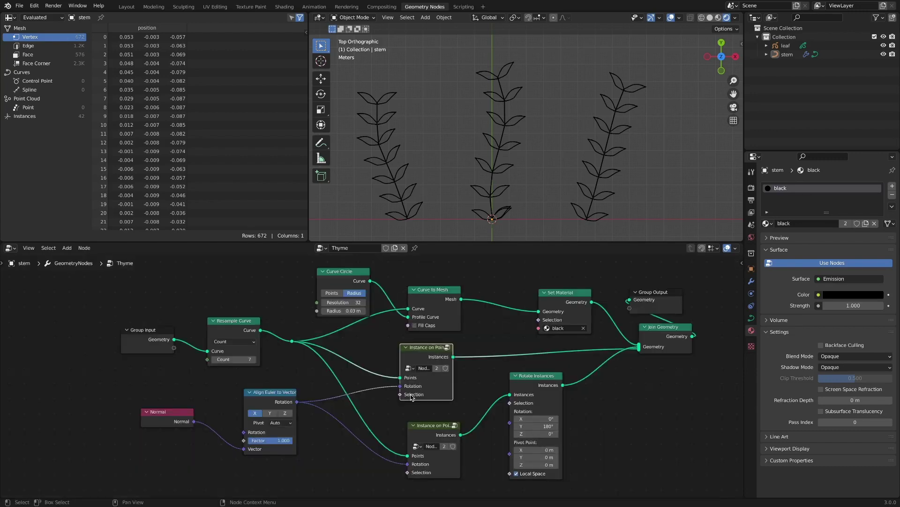
Step: Move Align Euler to Vector and Normal lower, and add an Endpoint Selection node between Resample Curve and Align Euler to Vector
{"action": "left_click_drag", "start_coordinate": [274, 391], "coordinate": [275, 428]}
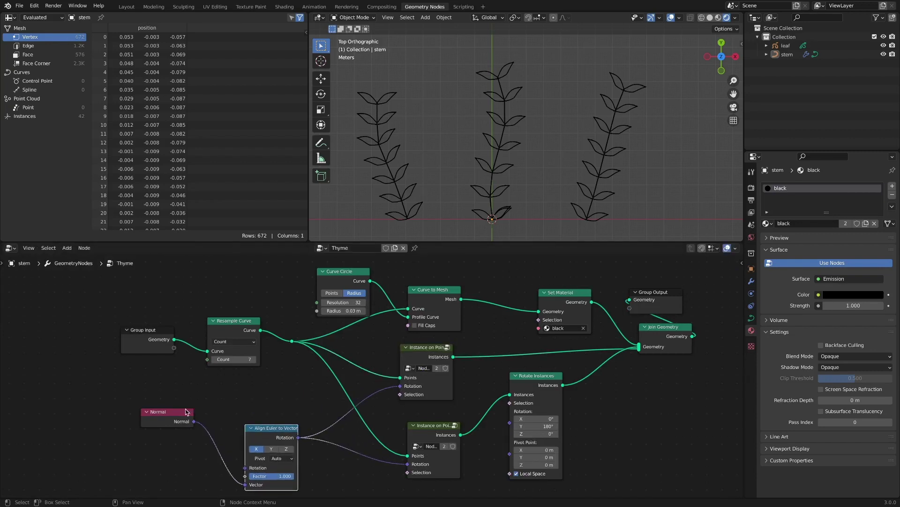
{"action": "left_click_drag", "start_coordinate": [186, 411], "coordinate": [181, 448]}
{"action": "key", "text": "shift+a"}
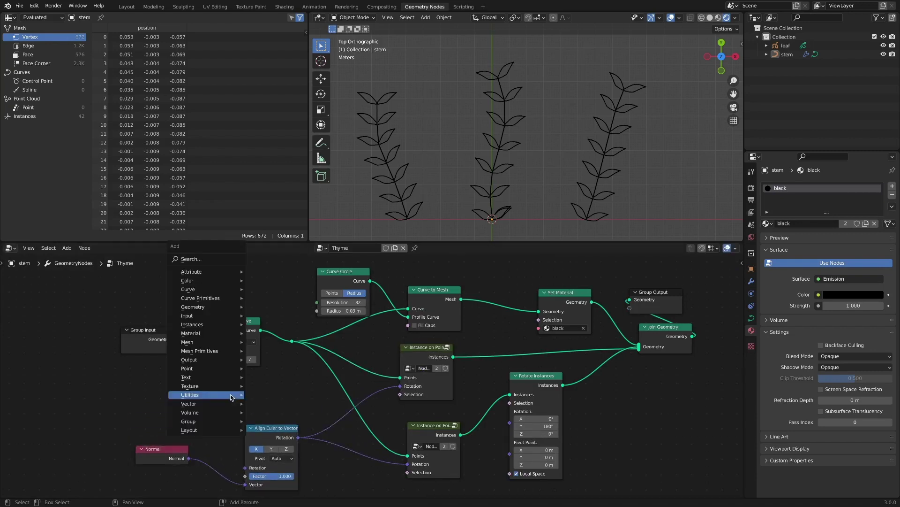
{"action": "mouse_move", "coordinate": [237, 289]}
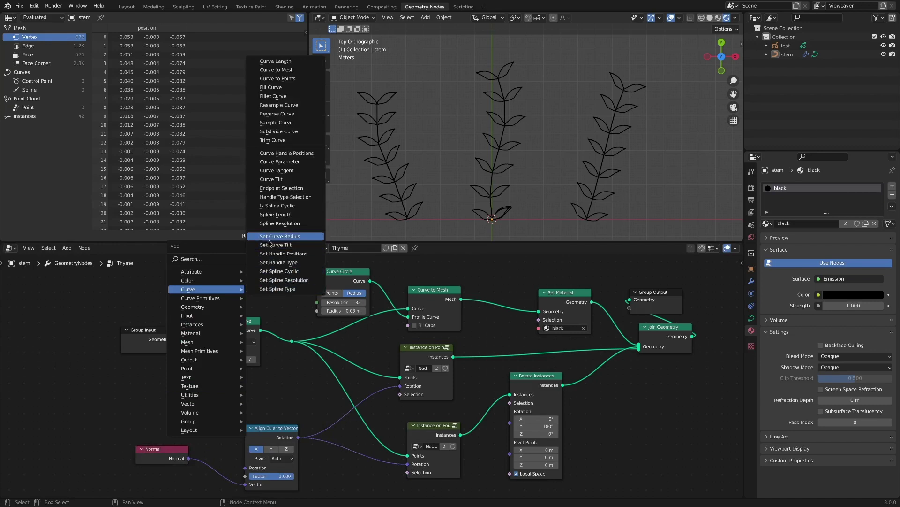
{"action": "left_click", "coordinate": [311, 188]}
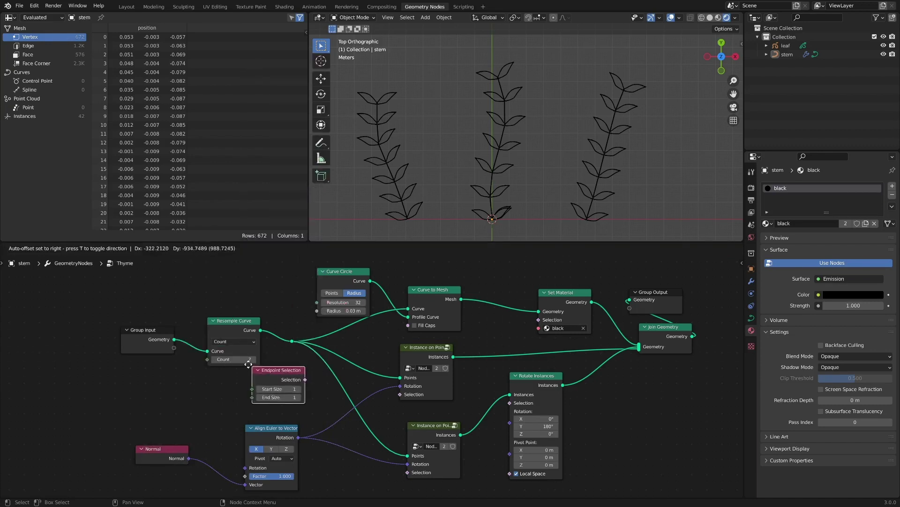
{"action": "left_click", "coordinate": [222, 374]}
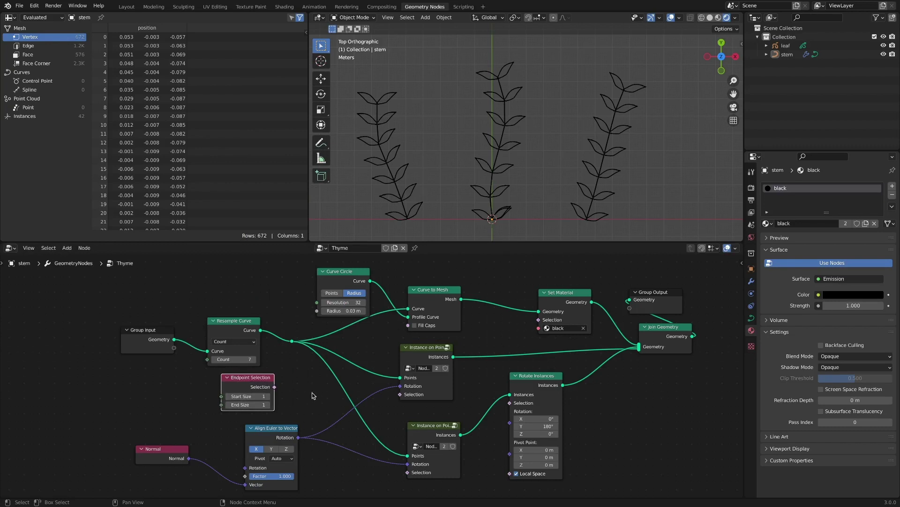
Step: Link Endpoint Selection's Selection output to the Selection inputs of both Instance on Points groups
{"action": "left_click_drag", "start_coordinate": [274, 388], "coordinate": [332, 391]}
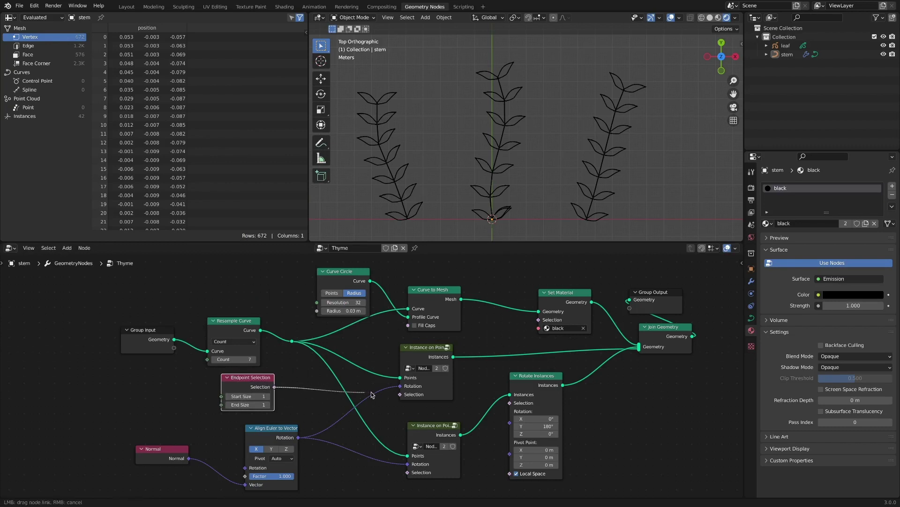
{"action": "left_click_drag", "start_coordinate": [402, 396], "coordinate": [401, 394]}
{"action": "left_click_drag", "start_coordinate": [274, 387], "coordinate": [408, 472]}
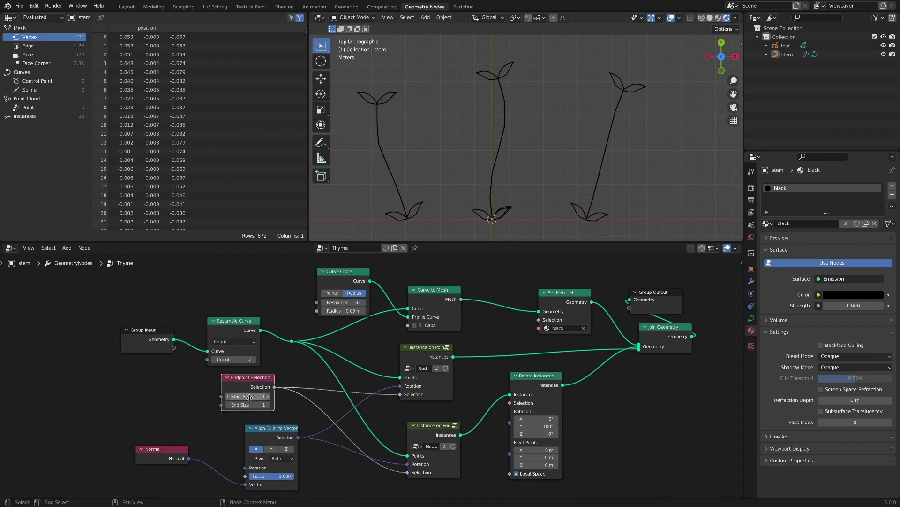
Step: Try End Size values of 15 and 7 on the Endpoint Selection node
{"action": "mouse_move", "coordinate": [249, 396]}
{"action": "left_mouse_down"}
{"action": "mouse_move", "coordinate": [272, 396]}
{"action": "mouse_move", "coordinate": [246, 396]}
{"action": "left_mouse_up"}
{"action": "left_click_drag", "start_coordinate": [250, 405], "coordinate": [265, 404]}
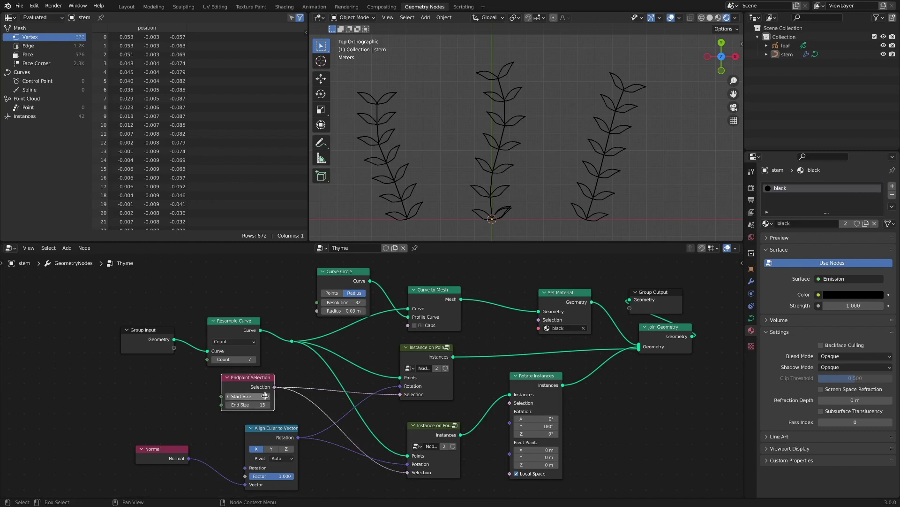
{"action": "left_click", "coordinate": [260, 396]}
{"action": "left_click", "coordinate": [261, 404]}
{"action": "type", "text": "7"}
{"action": "key", "text": "Return"}
Step: Set the Endpoint Selection node's Start Size to 0 and End Size to 5
{"action": "left_click", "coordinate": [263, 397]}
{"action": "type", "text": "0"}
{"action": "key", "text": "Return"}
{"action": "left_click", "coordinate": [266, 405]}
{"action": "type", "text": "5"}
{"action": "key", "text": "Return"}
{"action": "left_click", "coordinate": [268, 396]}
{"action": "left_click", "coordinate": [228, 396]}
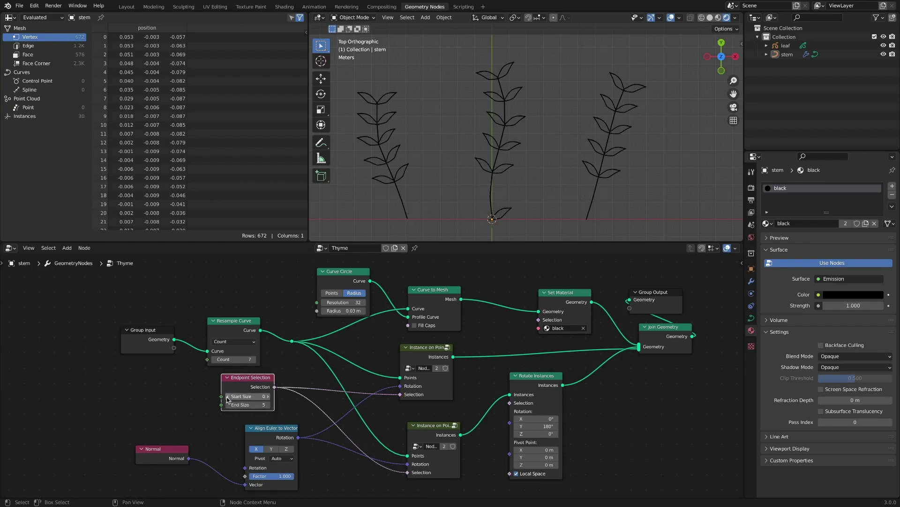
{"action": "left_click", "coordinate": [226, 405]}
{"action": "left_click_drag", "start_coordinate": [223, 403], "coordinate": [238, 404]}
Step: Widen the gap between Group Input and Resample Curve, and realign Join Geometry and Group Output beside Set Material
{"action": "left_click_drag", "start_coordinate": [164, 334], "coordinate": [104, 331]}
{"action": "mouse_move", "coordinate": [251, 319]}
{"action": "left_mouse_down"}
{"action": "mouse_move", "coordinate": [245, 305]}
{"action": "mouse_move", "coordinate": [248, 313]}
{"action": "left_mouse_up"}
{"action": "left_click_drag", "start_coordinate": [112, 332], "coordinate": [85, 325]}
{"action": "left_click_drag", "start_coordinate": [244, 324], "coordinate": [259, 320]}
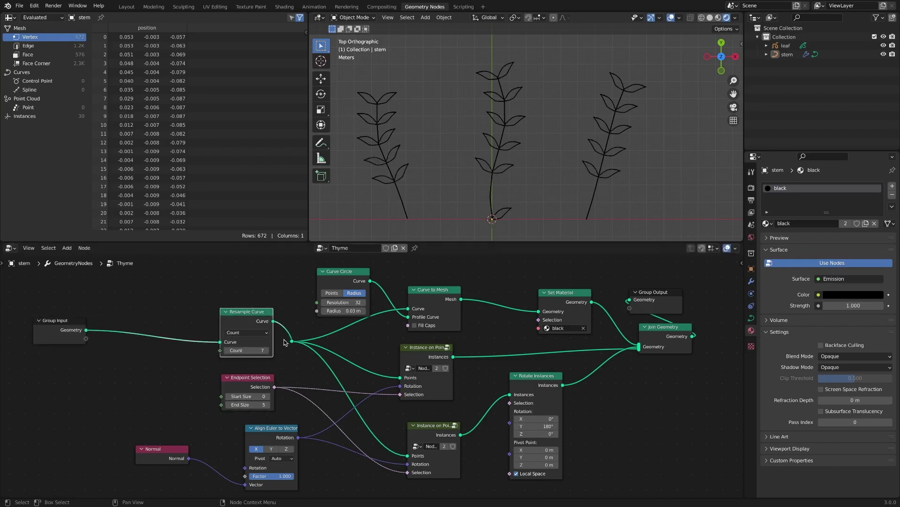
{"action": "left_click_drag", "start_coordinate": [302, 357], "coordinate": [368, 353], "text": "alt"}
{"action": "middle_click_drag", "start_coordinate": [368, 353], "coordinate": [346, 351]}
{"action": "left_click_drag", "start_coordinate": [700, 330], "coordinate": [680, 330]}
{"action": "left_click_drag", "start_coordinate": [707, 296], "coordinate": [699, 299]}
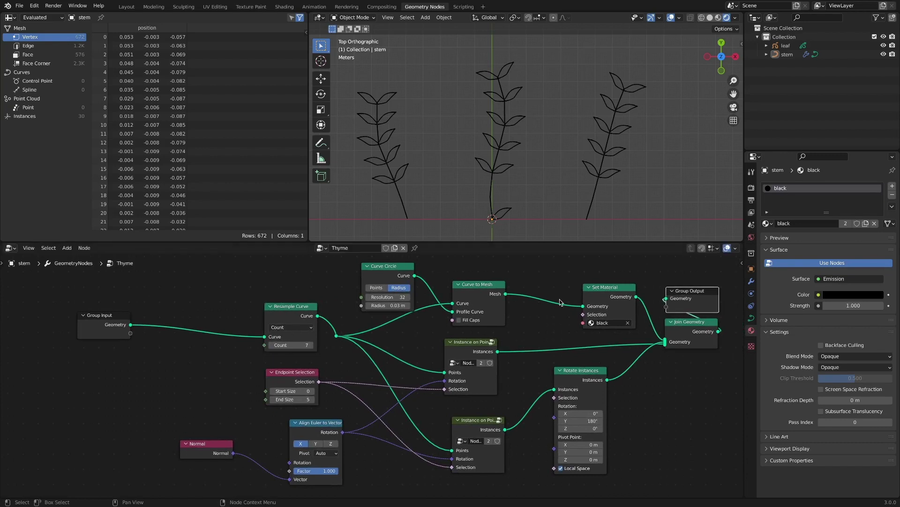
Step: Insert a Trim Curve node on the link between Group Input and Resample Curve
{"action": "left_click", "coordinate": [164, 361]}
{"action": "key", "text": "shift+a"}
{"action": "mouse_move", "coordinate": [167, 360]}
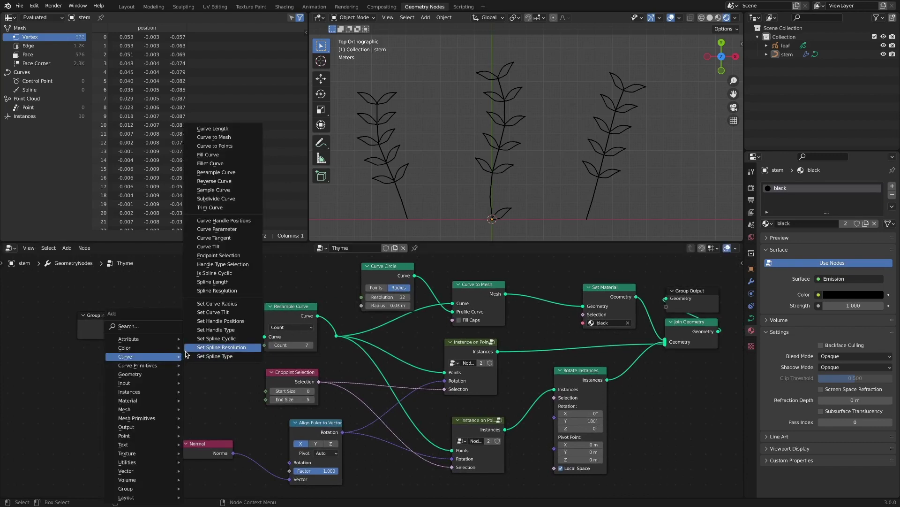
{"action": "left_click", "coordinate": [209, 207]}
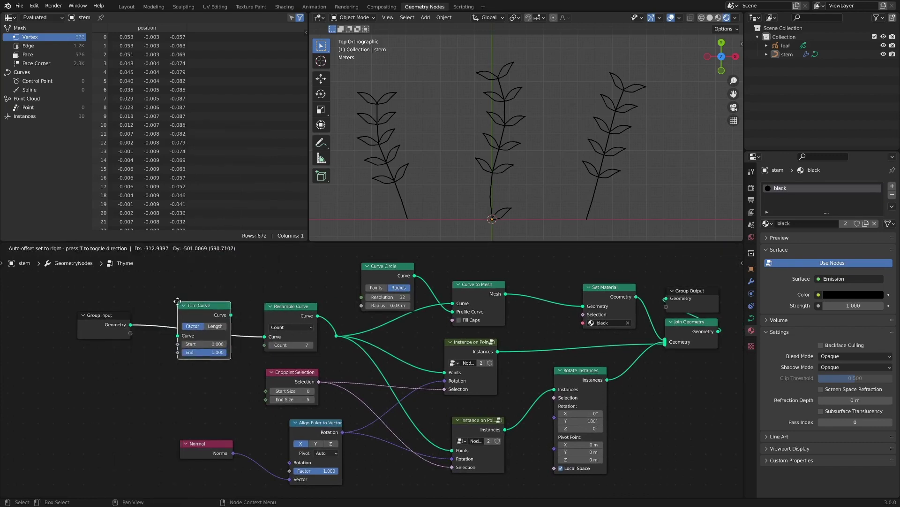
{"action": "left_click", "coordinate": [179, 299]}
{"action": "mouse_move", "coordinate": [225, 352]}
{"action": "left_mouse_down"}
{"action": "mouse_move", "coordinate": [189, 357]}
{"action": "mouse_move", "coordinate": [227, 348]}
{"action": "left_mouse_up"}
Step: Select the leaf grease pencil object at the origin and switch it to Draw Mode
{"action": "left_click", "coordinate": [504, 214]}
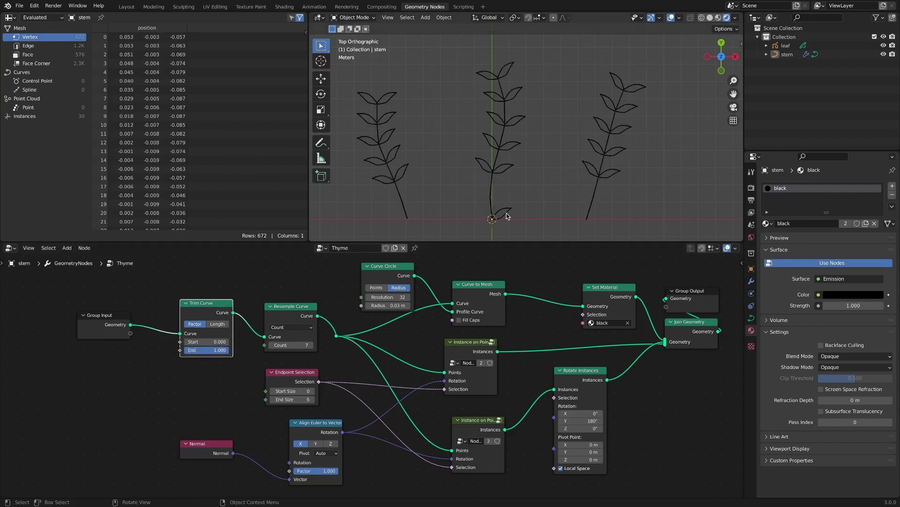
{"action": "left_click", "coordinate": [359, 17]}
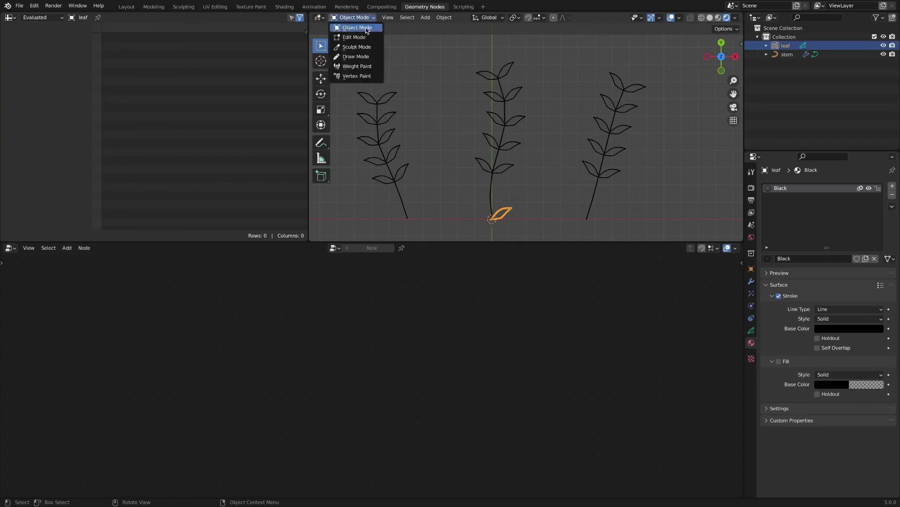
{"action": "left_click", "coordinate": [368, 57]}
{"action": "middle_click_drag", "start_coordinate": [560, 212], "coordinate": [560, 190], "text": "ctrl"}
{"action": "middle_click_drag", "start_coordinate": [501, 227], "coordinate": [530, 207], "text": "shift"}
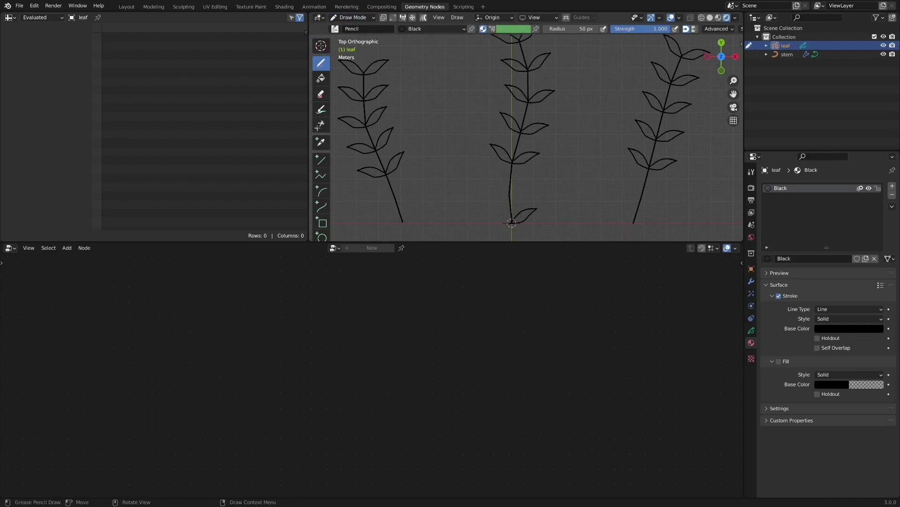